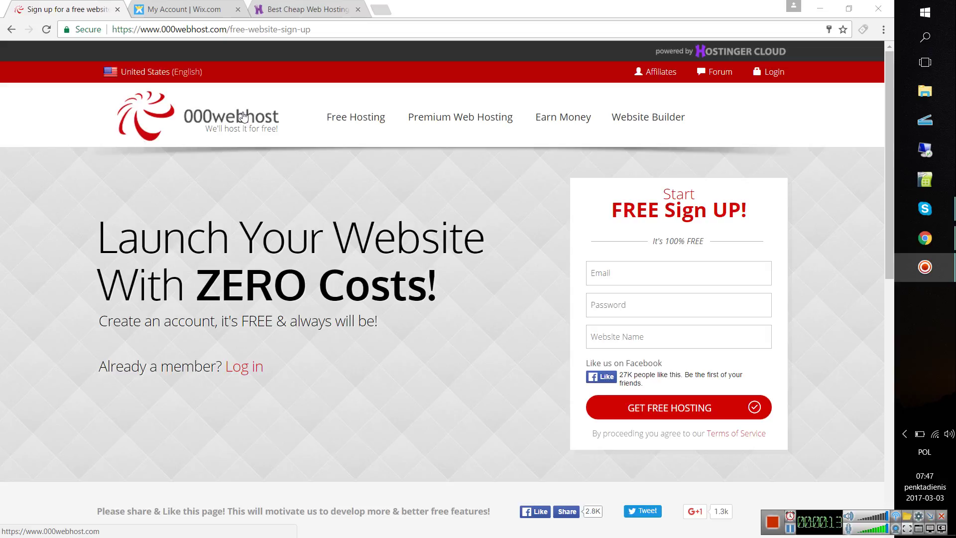
- Search Google for 'wordpress' in a new browser tab
click(384, 6)
text(wor)
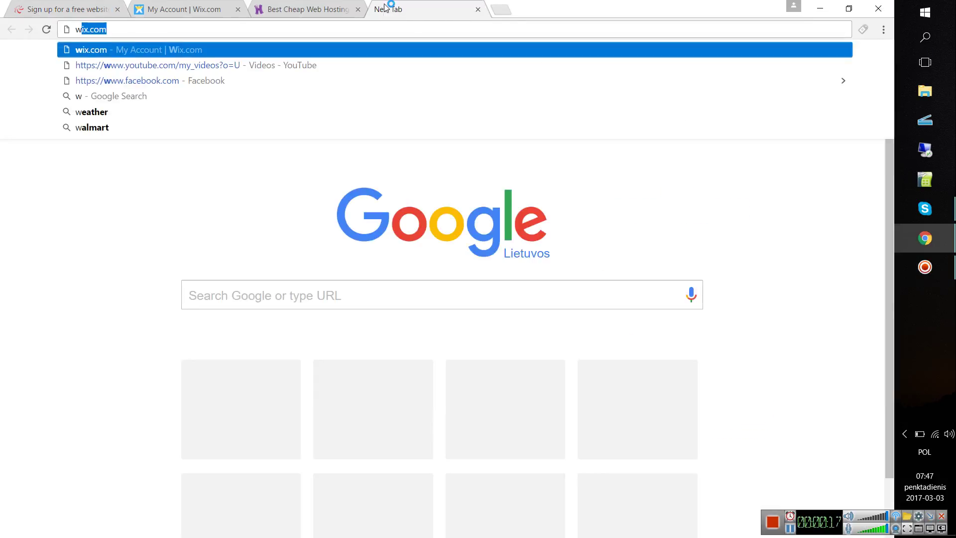
text(dp)
key(Return)
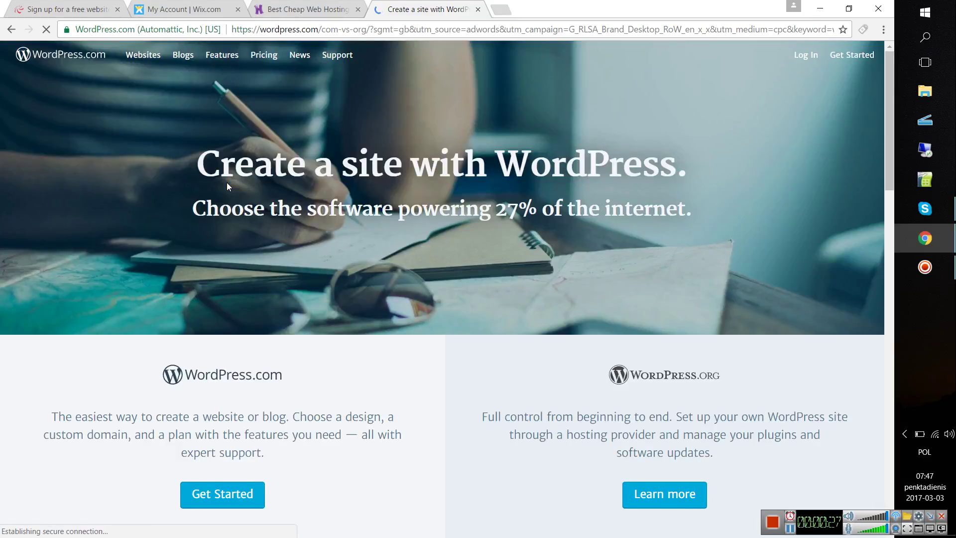
- Browse the WordPress.com vs .org page, start creating a WordPress.com site, then switch to the Hostinger tab
scroll(227, 184, down, 2)
scroll(227, 186, down, 3)
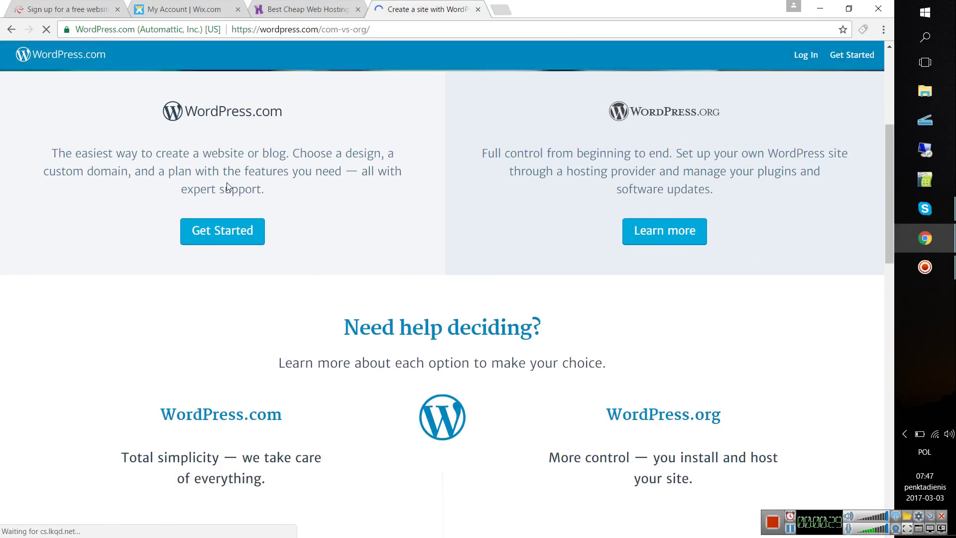
scroll(227, 186, down, 4)
scroll(228, 187, down, 5)
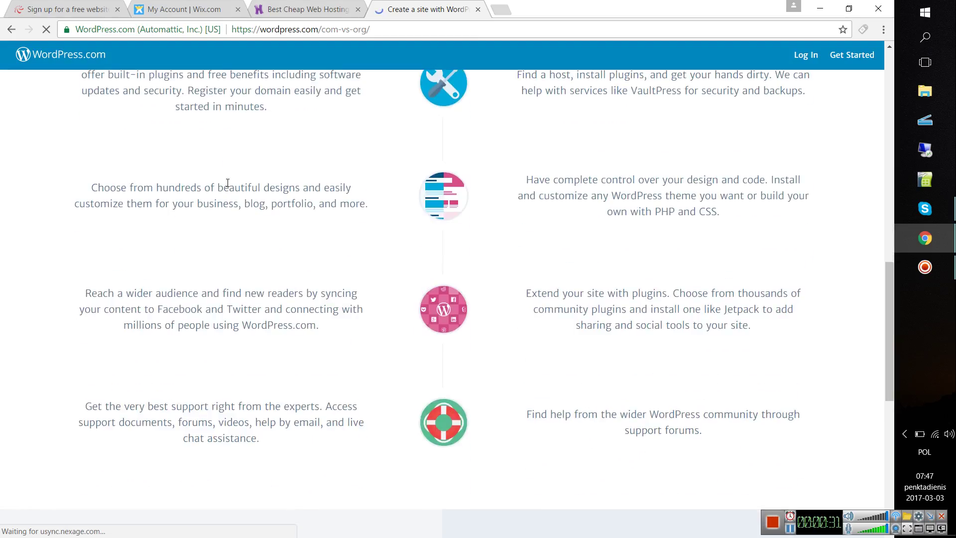
scroll(228, 183, down, 5)
scroll(227, 183, down, 4)
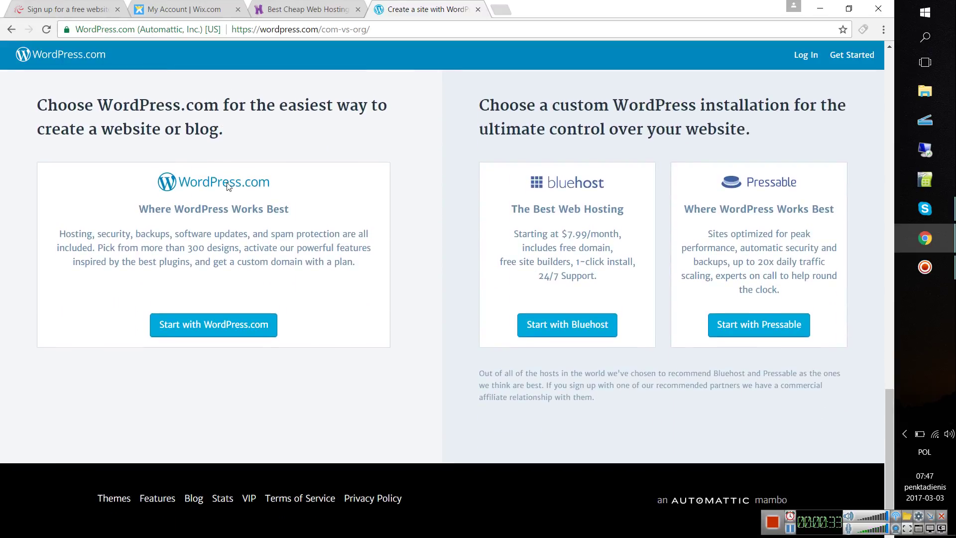
scroll(227, 187, up, 15)
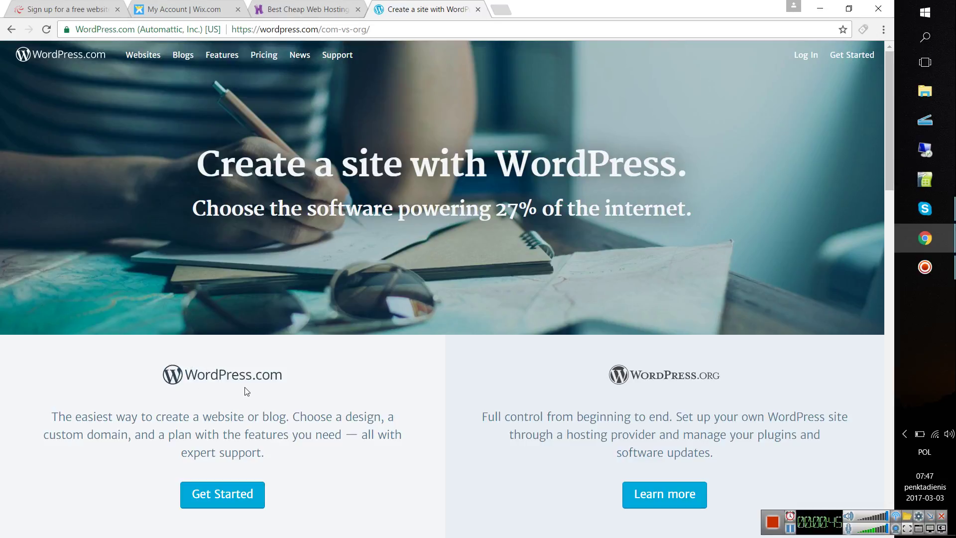
click(210, 495)
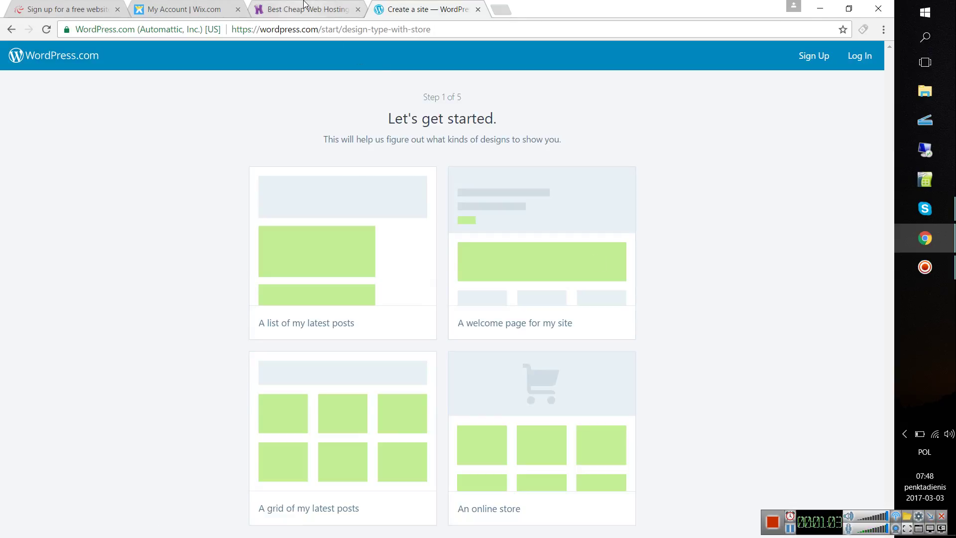
click(284, 6)
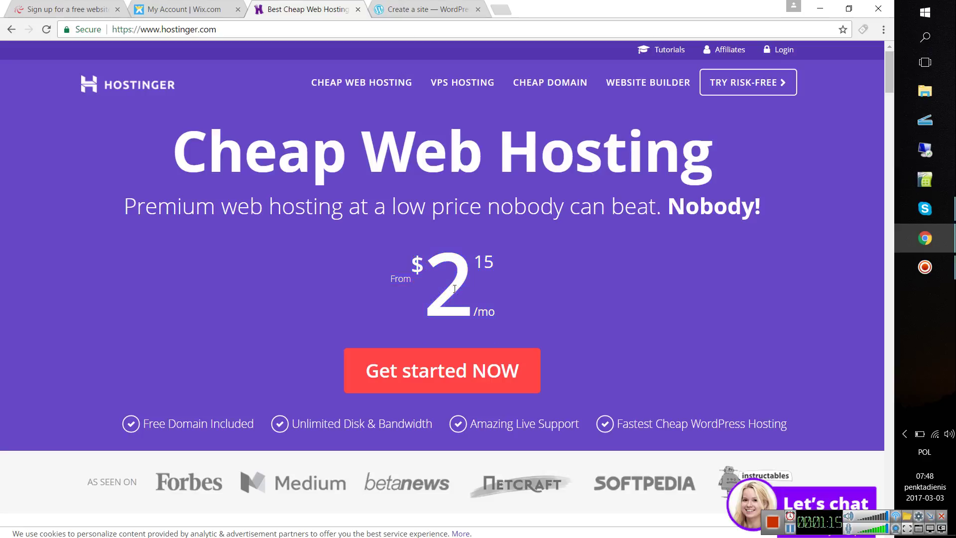
- Skim the Hostinger page, then return to the 000webhost free sign-up tab
scroll(461, 300, down, 7)
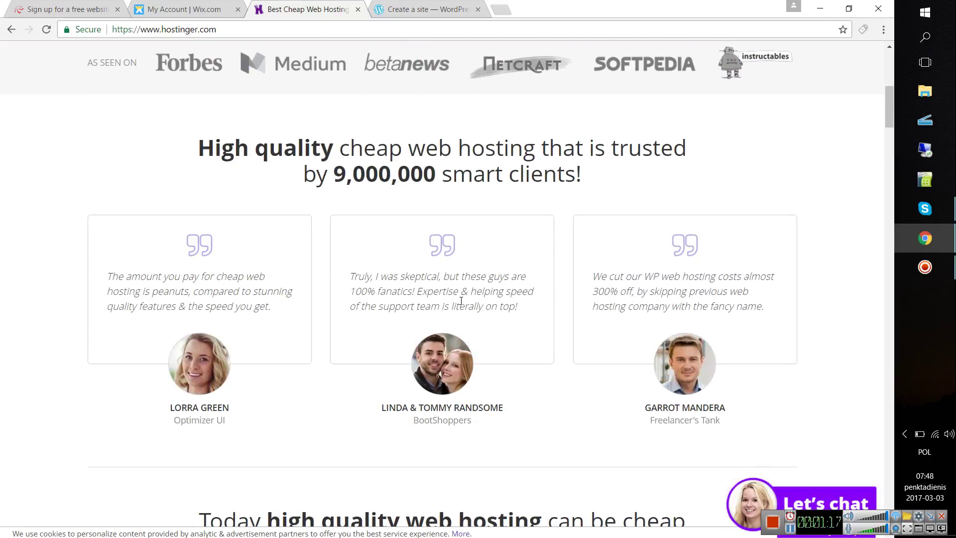
scroll(461, 300, up, 7)
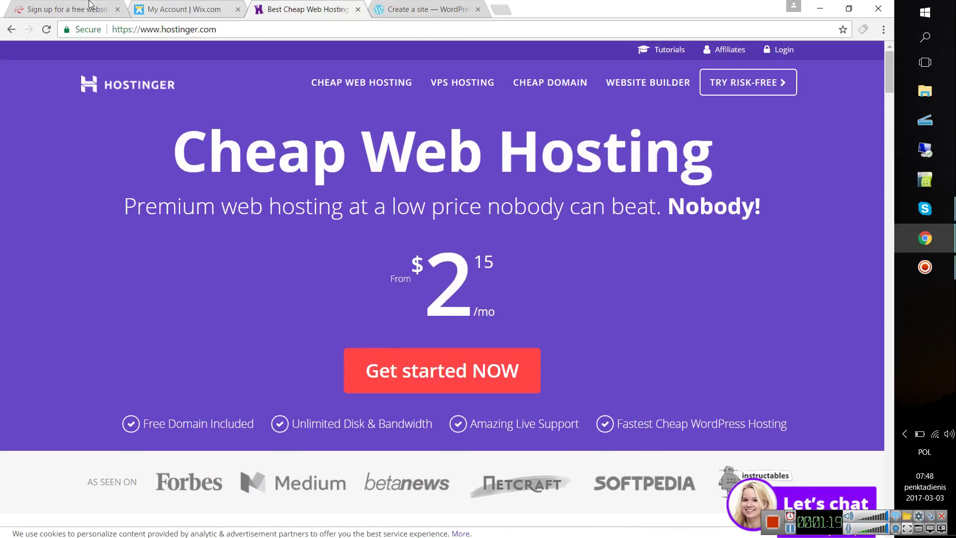
click(90, 4)
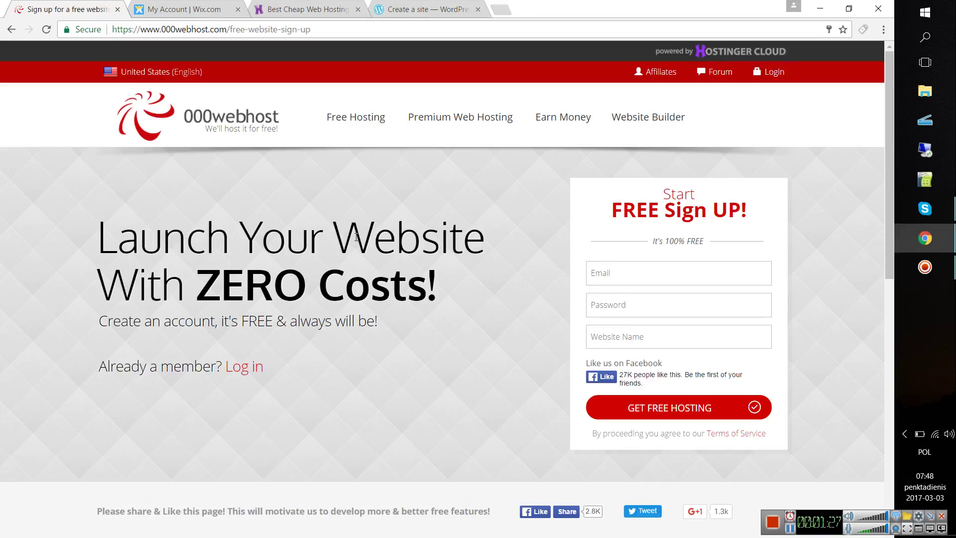
- Sign up for free hosting with the saved e-mail and password and website name 'TUTORIALS'
click(678, 278)
click(656, 322)
click(642, 277)
text(a)
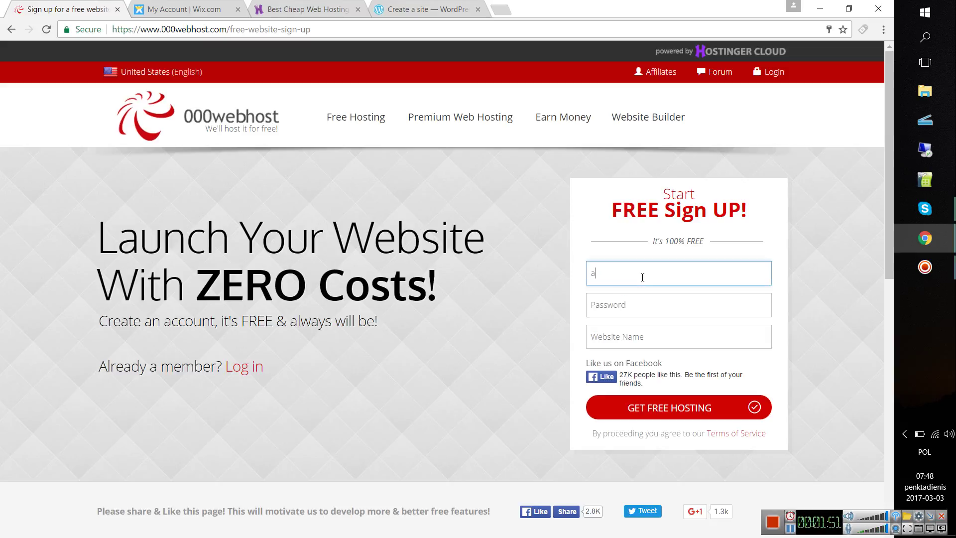
key(BackSpace)
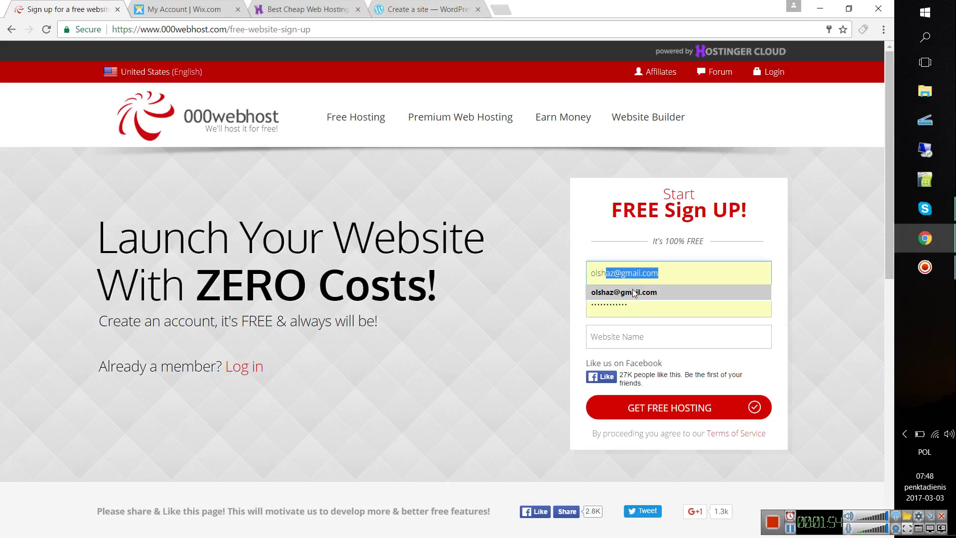
click(635, 292)
click(630, 338)
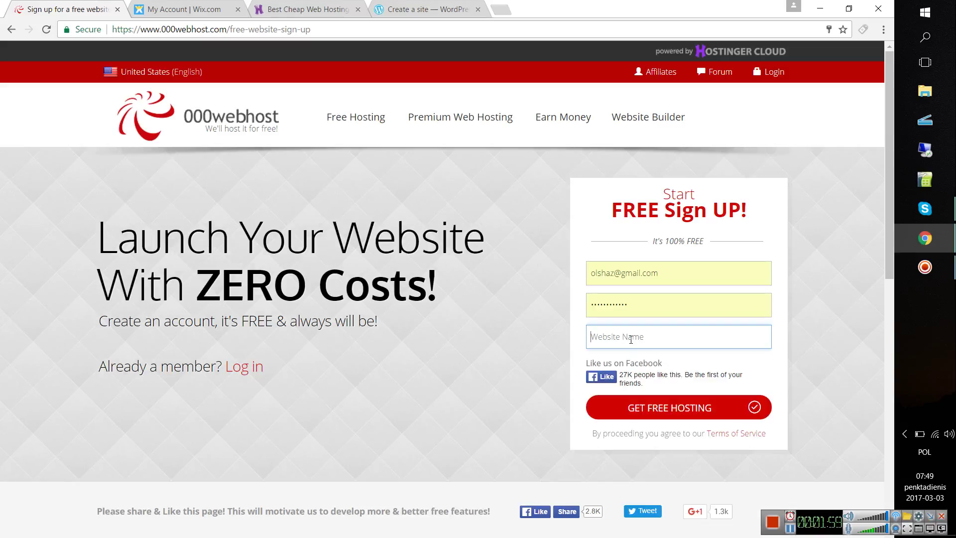
text(TUTORIALS)
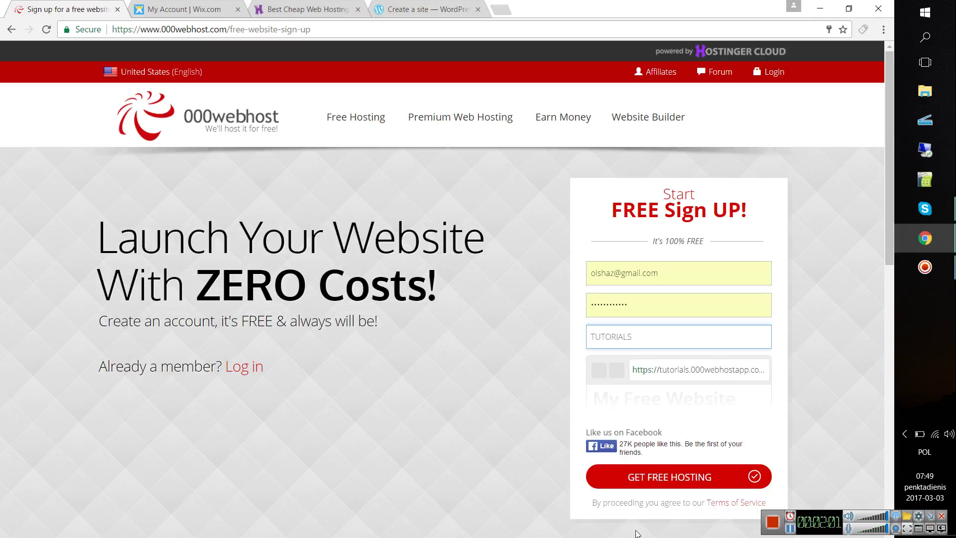
click(659, 479)
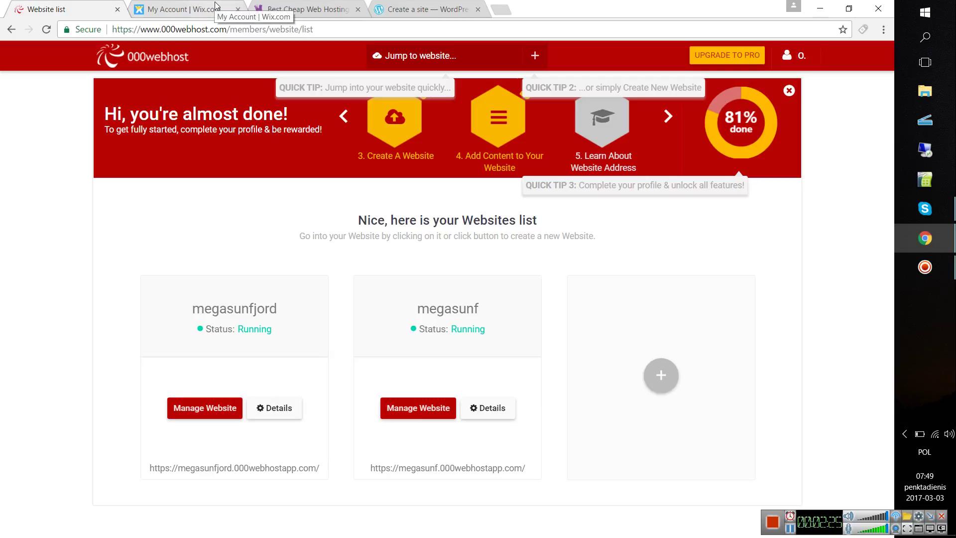
- Go back to the sign-up form and clear the autofilled e-mail address
click(5, 32)
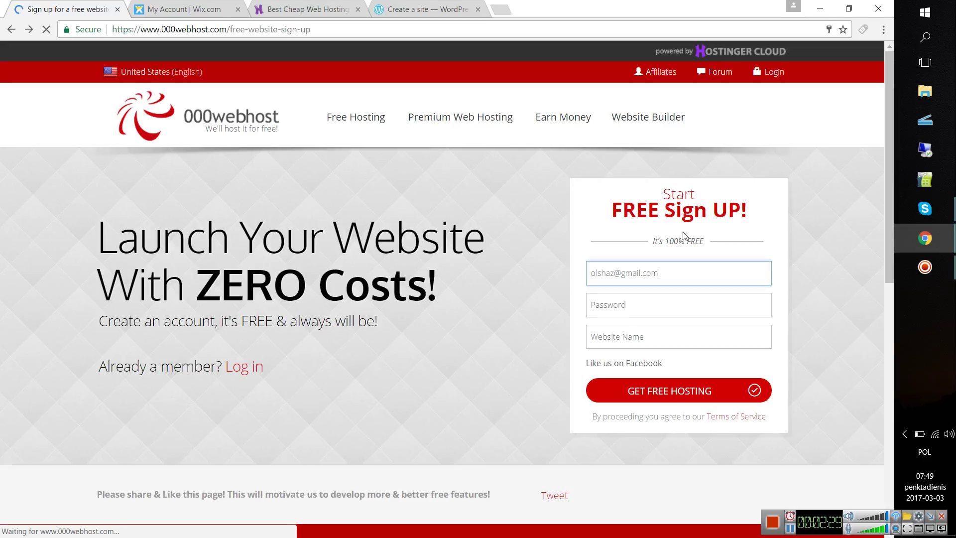
key(ctrl+a)
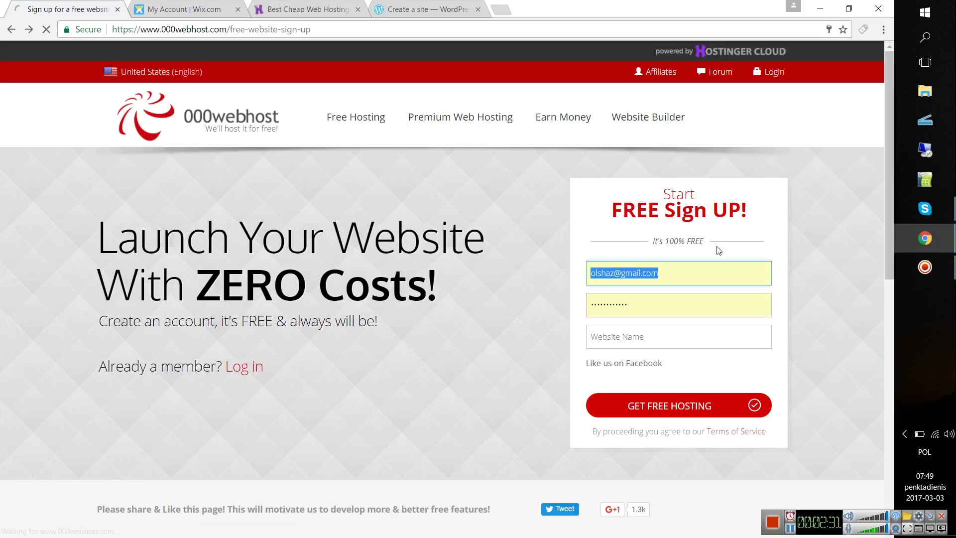
key(BackSpace)
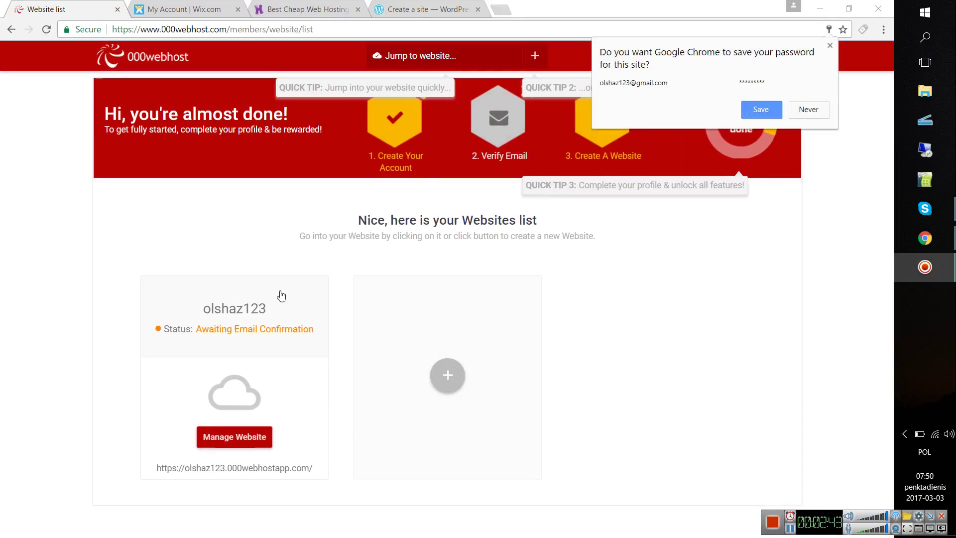
- Dismiss the save-password prompt and open the verification link from the 000webhost welcome e-mail
click(830, 46)
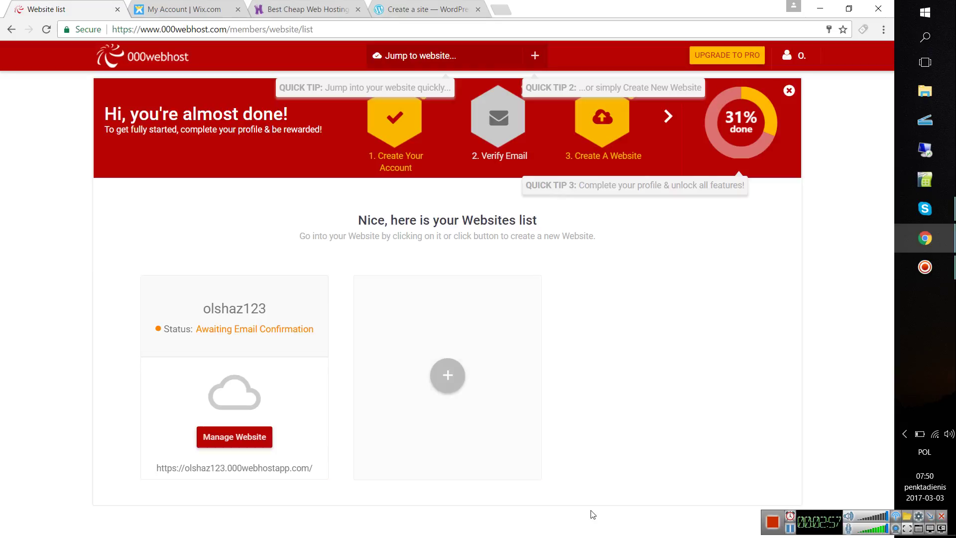
click(791, 530)
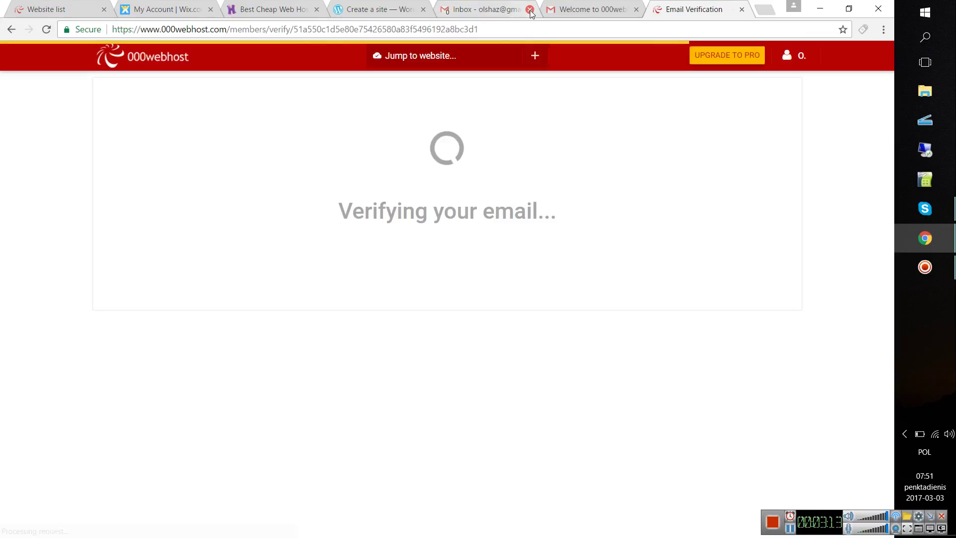
- Close both Gmail tabs and open the verified site's Build website page to view its build options
click(530, 9)
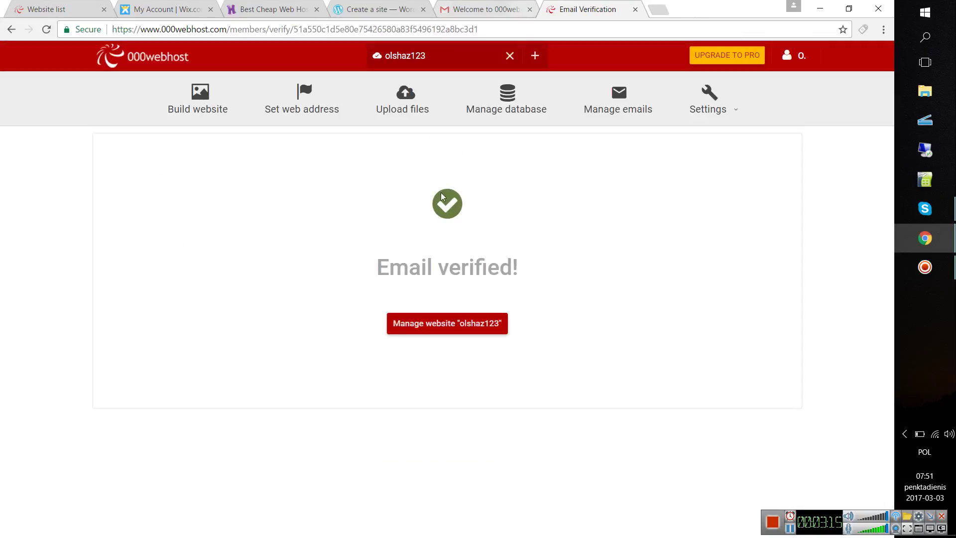
click(530, 10)
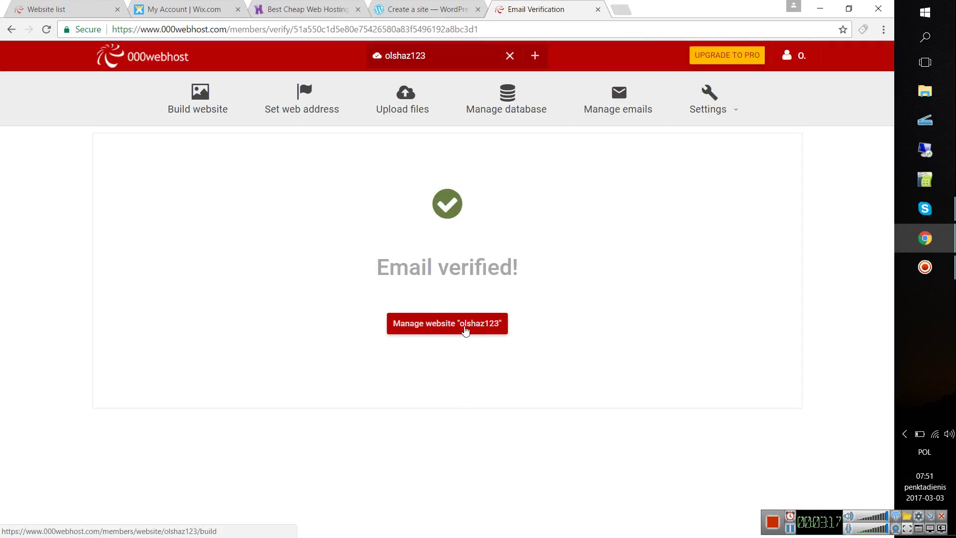
click(436, 331)
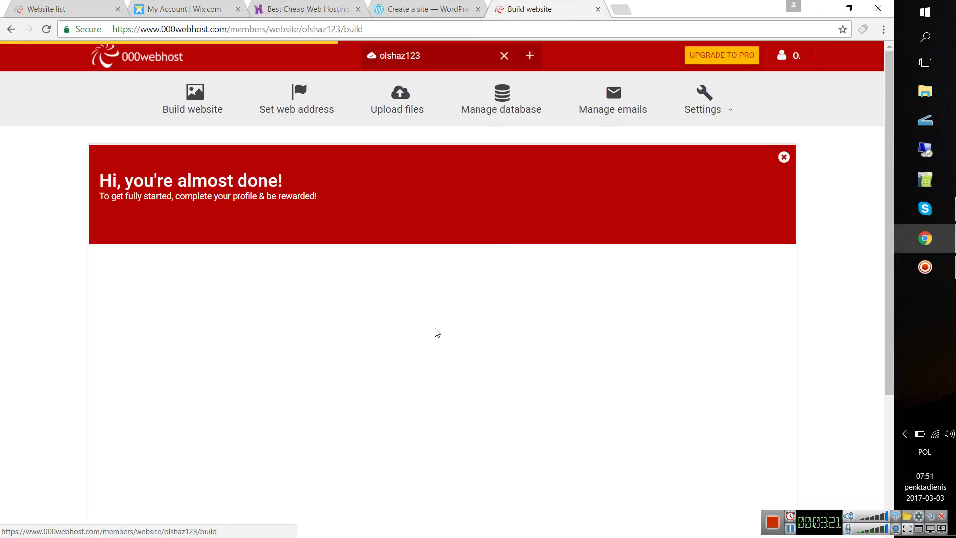
scroll(436, 331, down, 3)
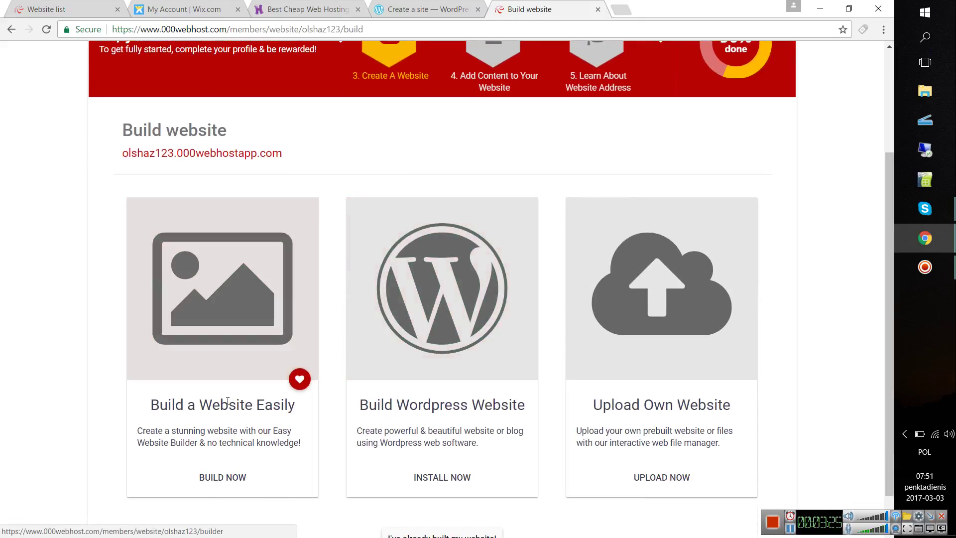
scroll(426, 277, down, 1)
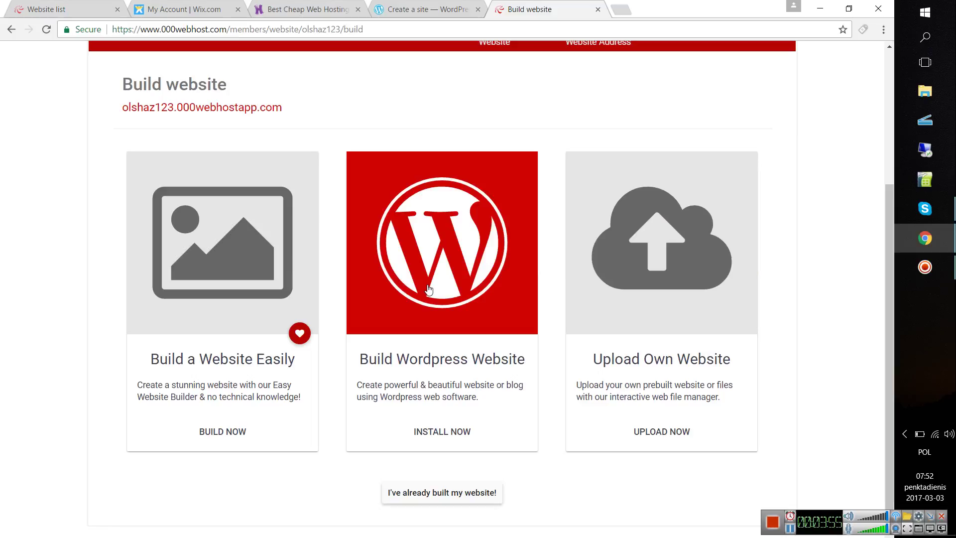
- Start the WordPress install on the site, then close the website list tab and switch to the Wix dashboard
click(428, 285)
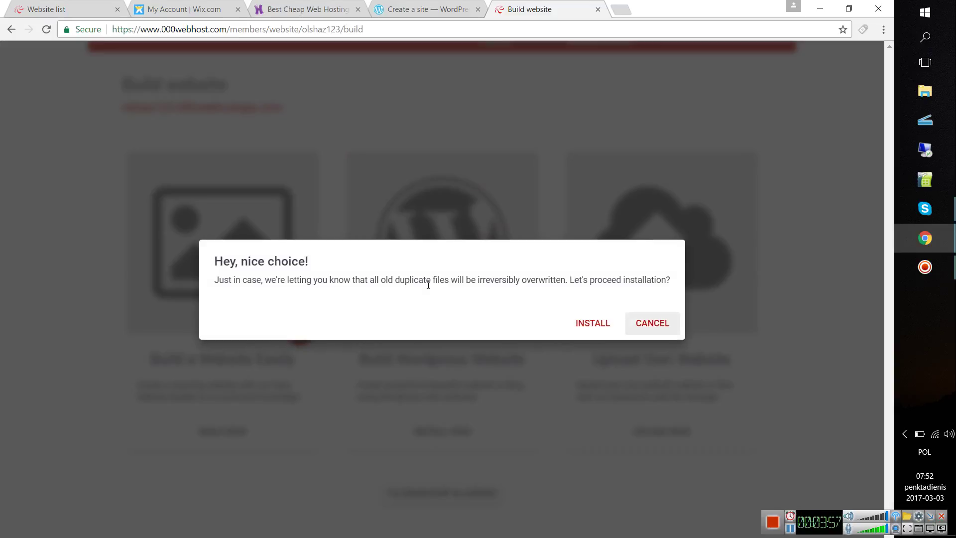
click(586, 325)
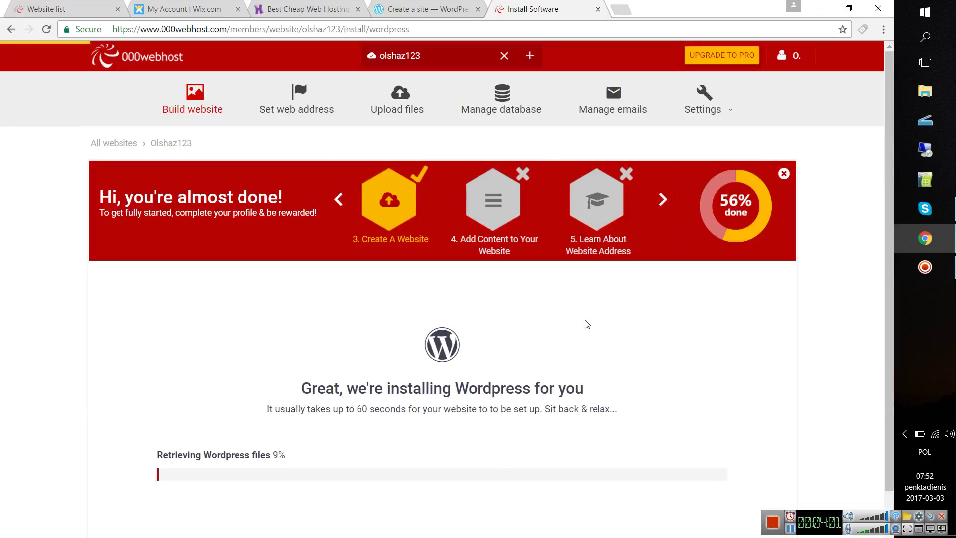
scroll(586, 325, down, 1)
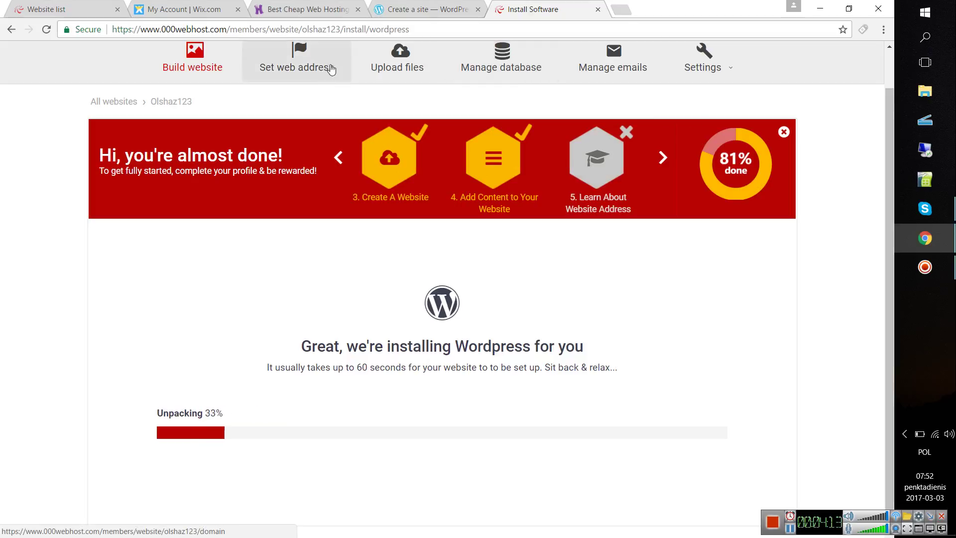
click(117, 9)
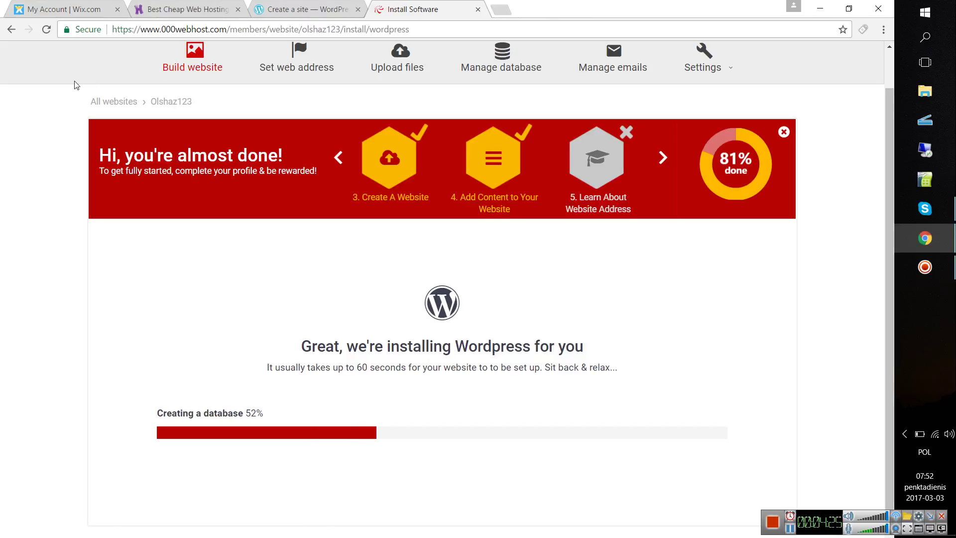
click(82, 8)
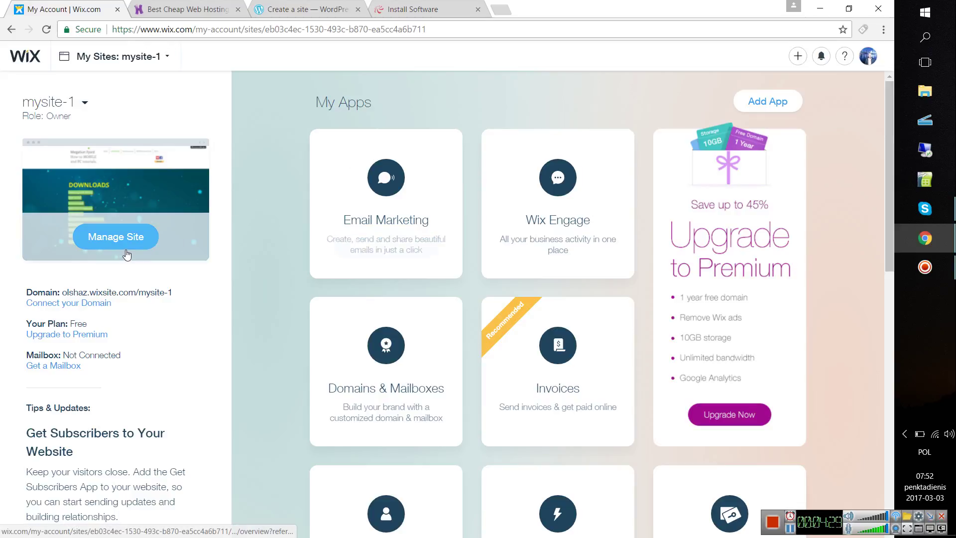
- Open mysite-1 in the Wix editor, close the WordPress.com tab, and check WordPress install progress
click(136, 234)
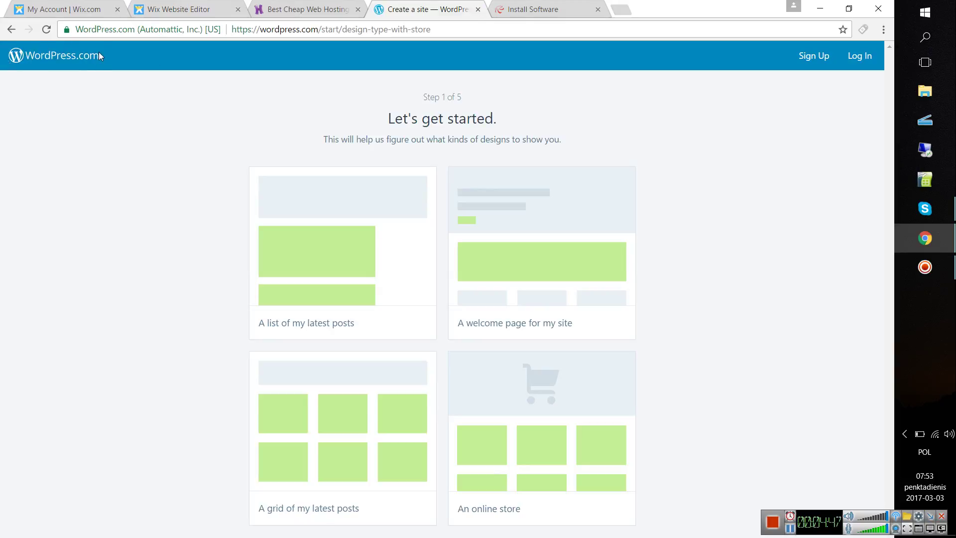
click(478, 10)
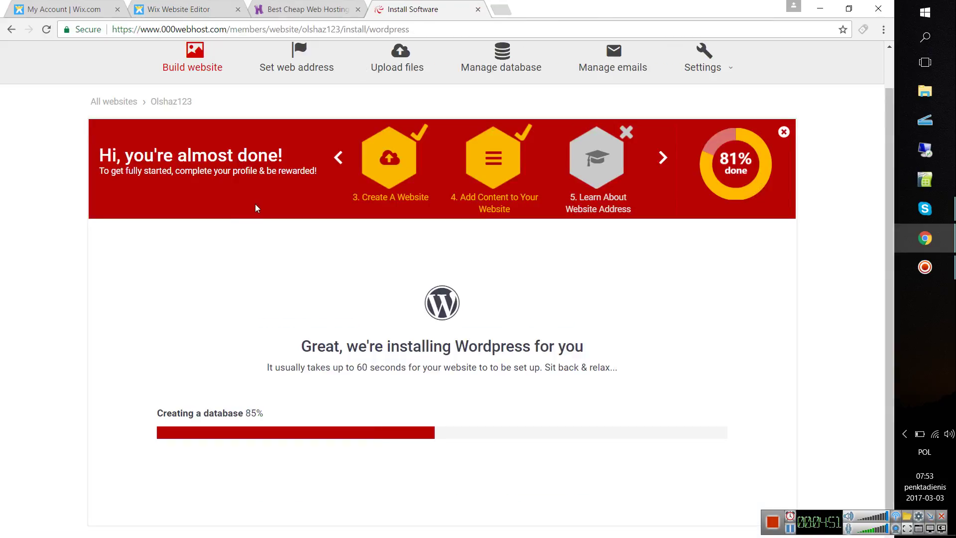
click(190, 31)
double_click(191, 31)
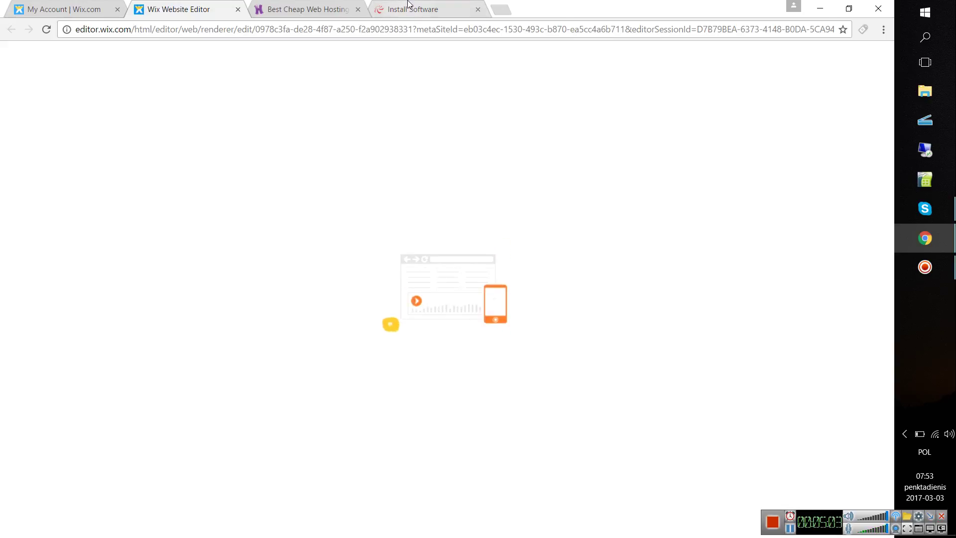
click(381, 9)
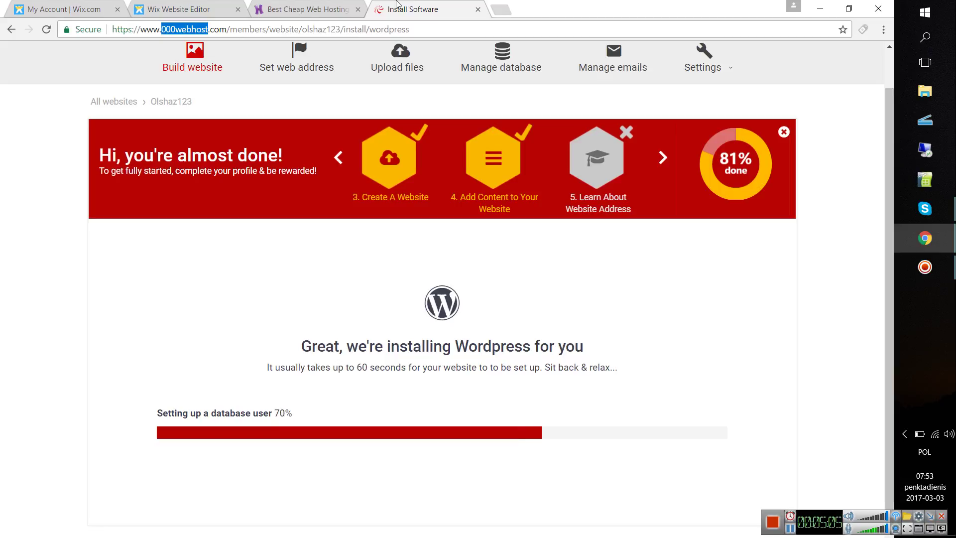
click(228, 5)
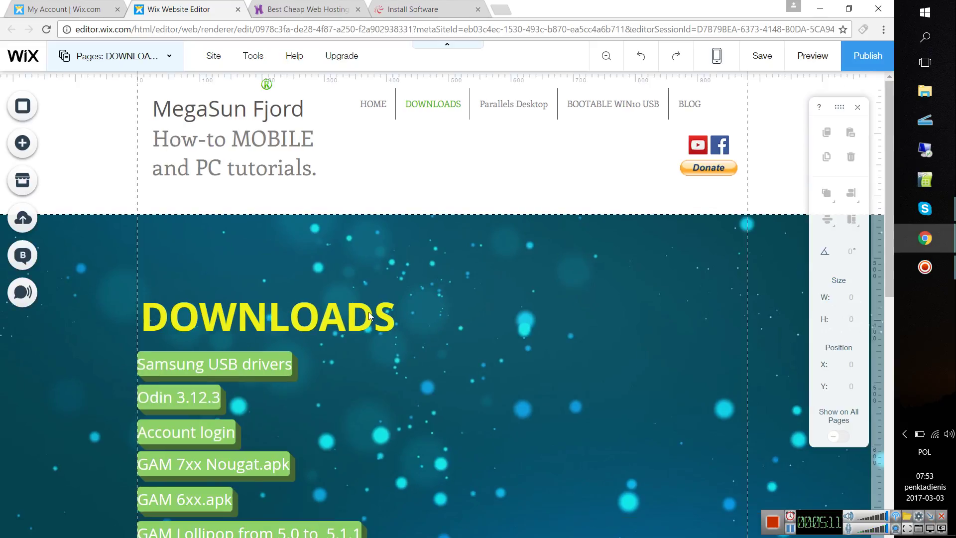
- Browse the Wix add-elements panel through text and image options to reach Grid Galleries layouts
scroll(202, 174, down, 3)
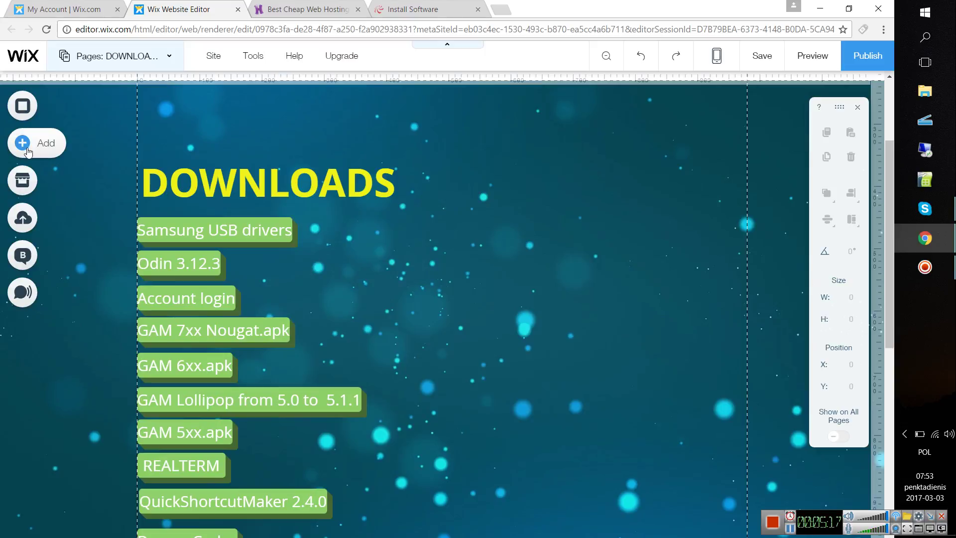
click(26, 148)
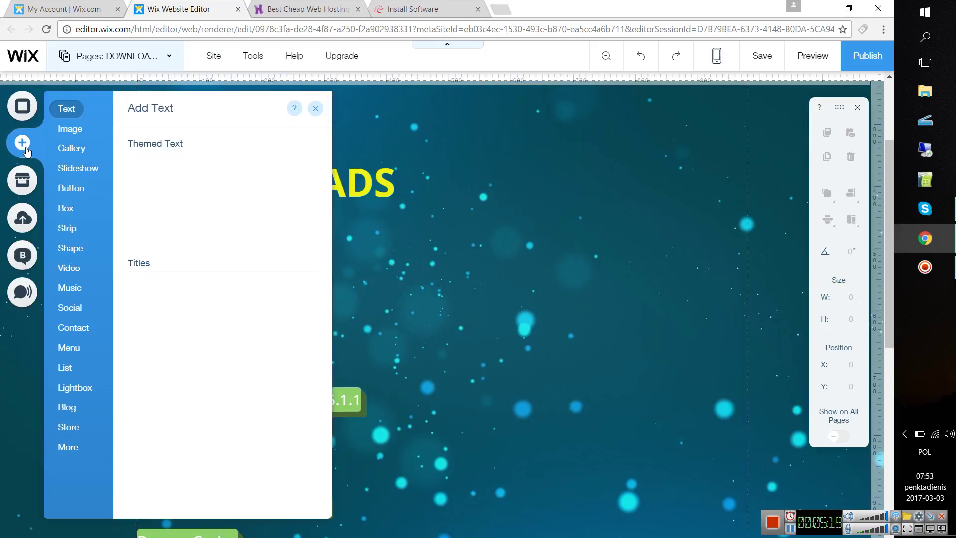
click(67, 131)
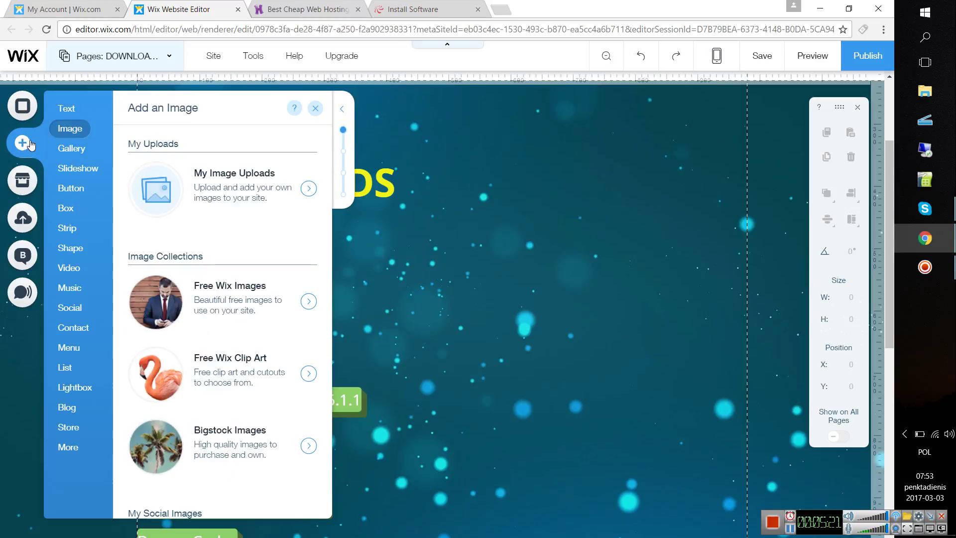
click(72, 112)
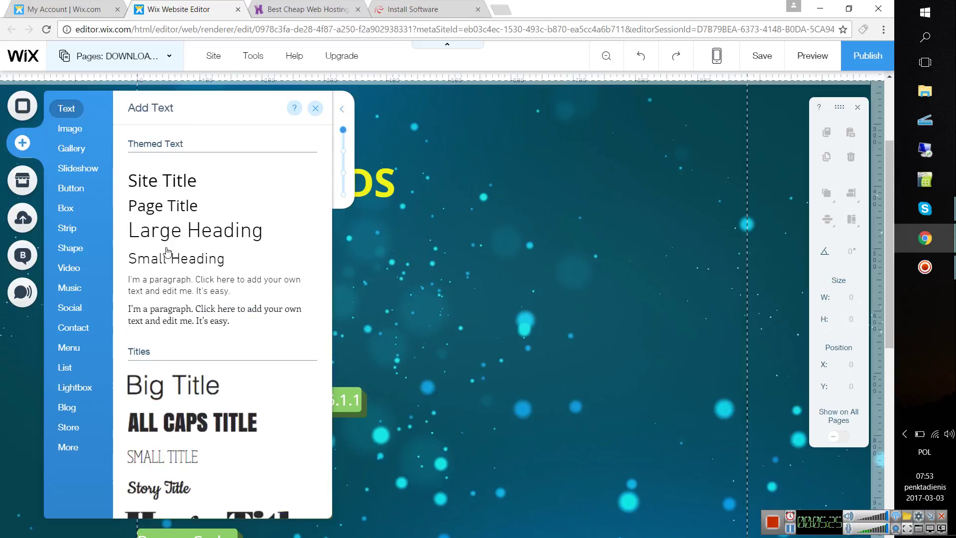
scroll(183, 393, down, 5)
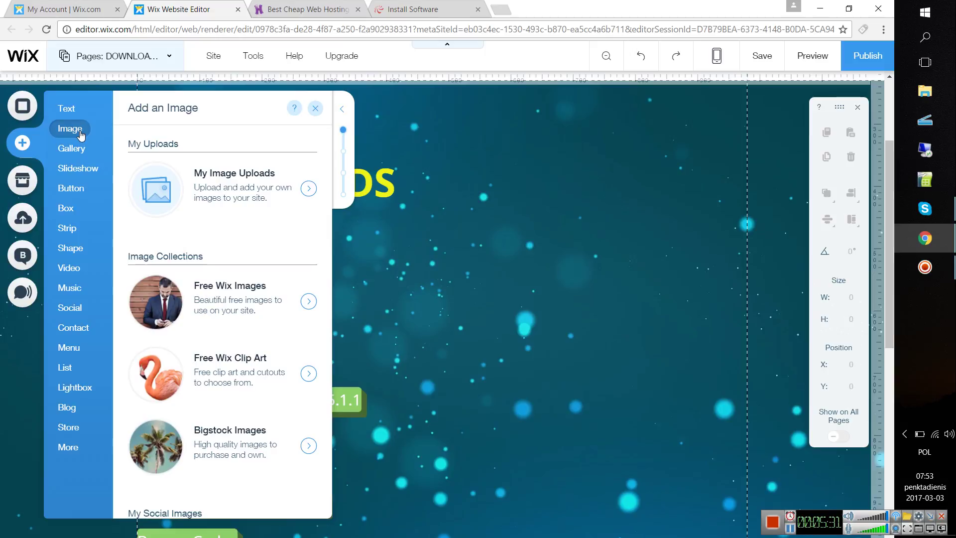
mouse_move(82, 158)
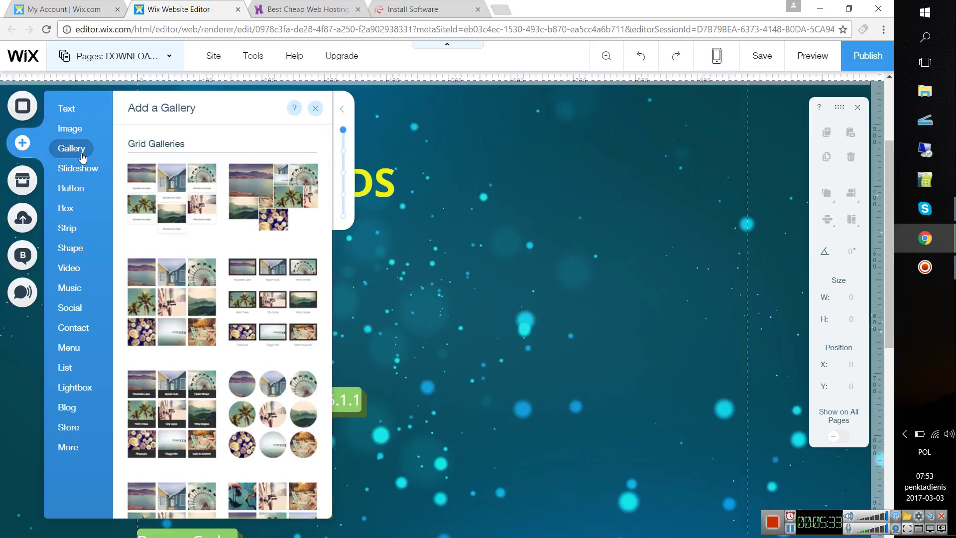
- Add a six-image Masonry gallery and drag a Huge Title text onto the DOWNLOADS page
click(159, 204)
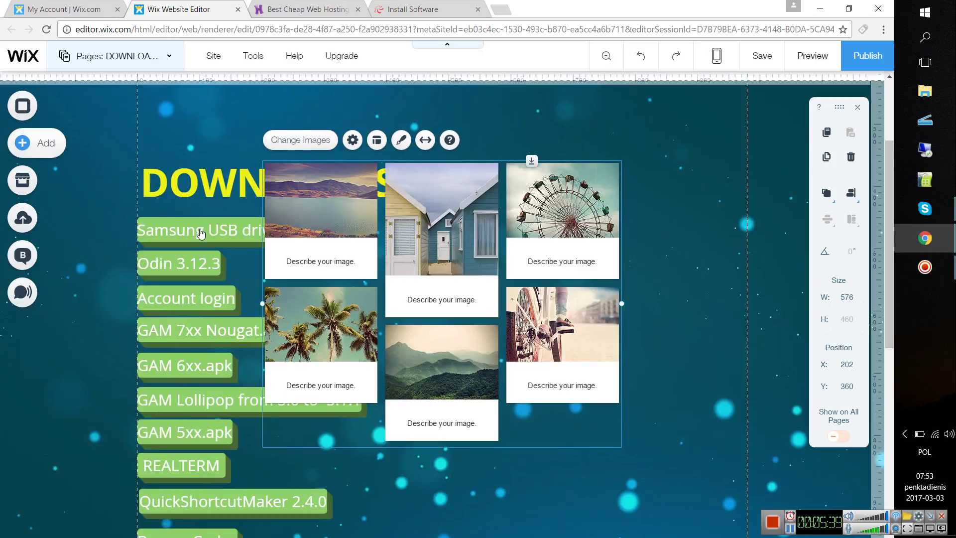
click(36, 143)
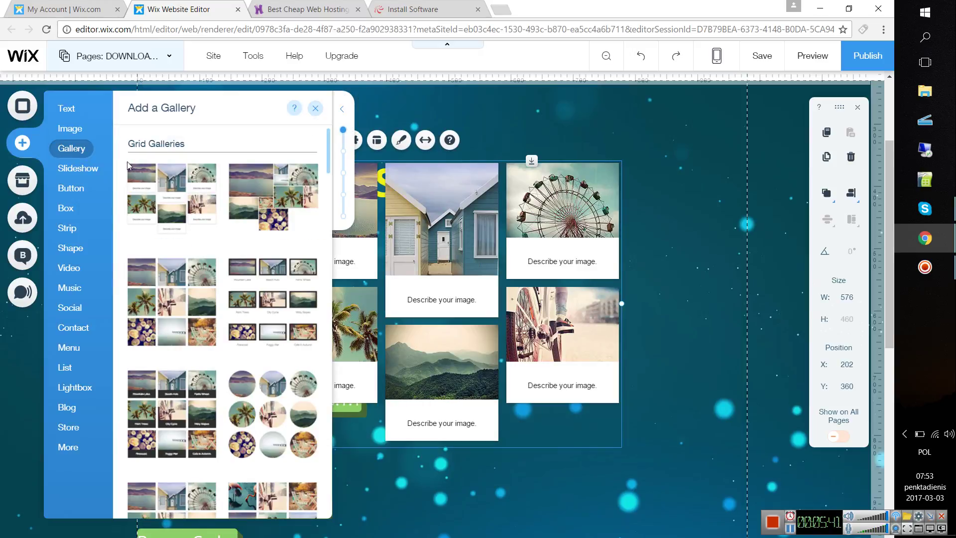
click(83, 114)
scroll(182, 413, down, 4)
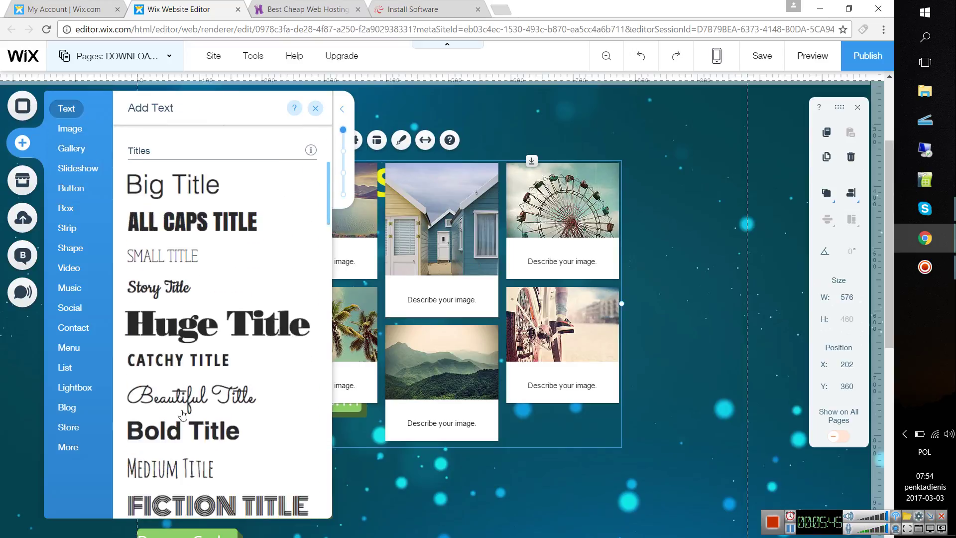
scroll(183, 414, down, 1)
drag(204, 263, 581, 118)
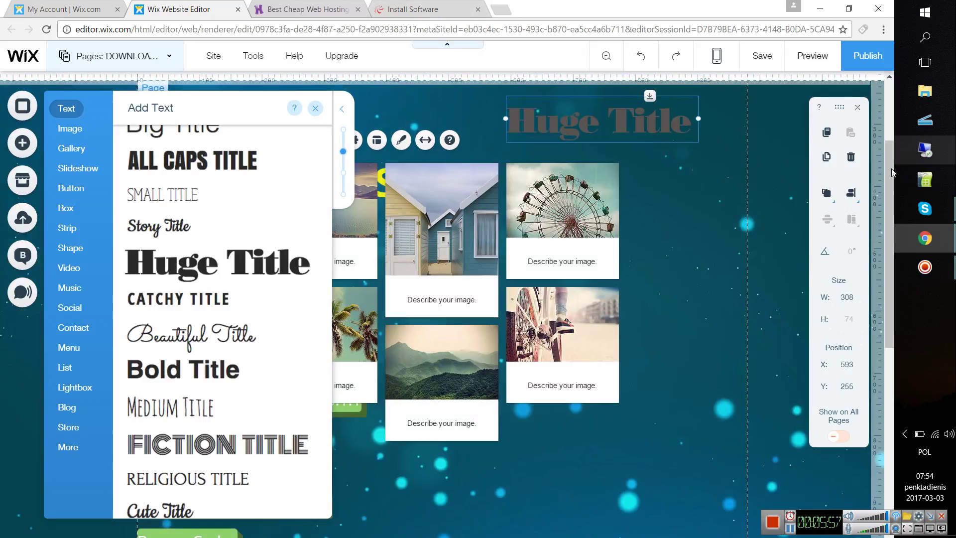
- Move the Huge Title out of the header and settle it beside the gallery
scroll(883, 145, up, 2)
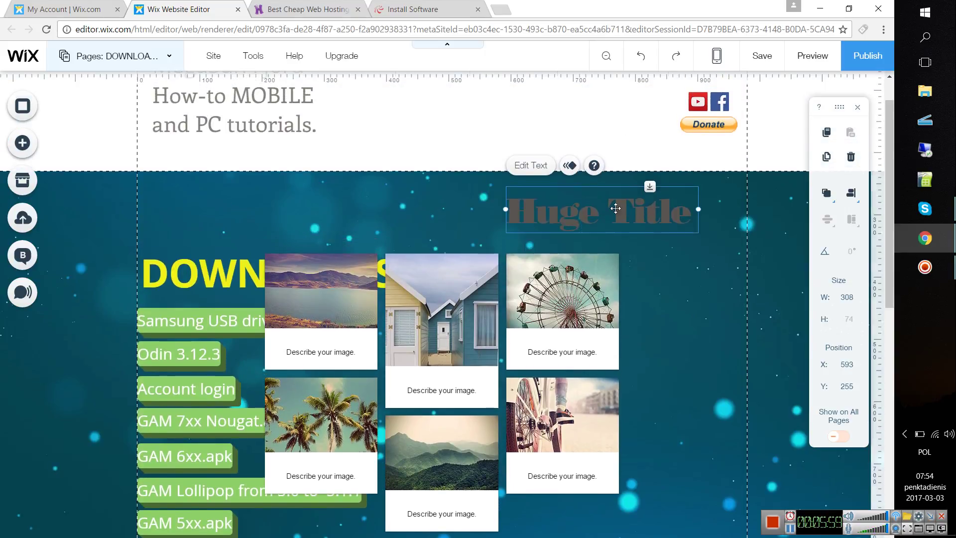
drag(616, 208, 559, 132)
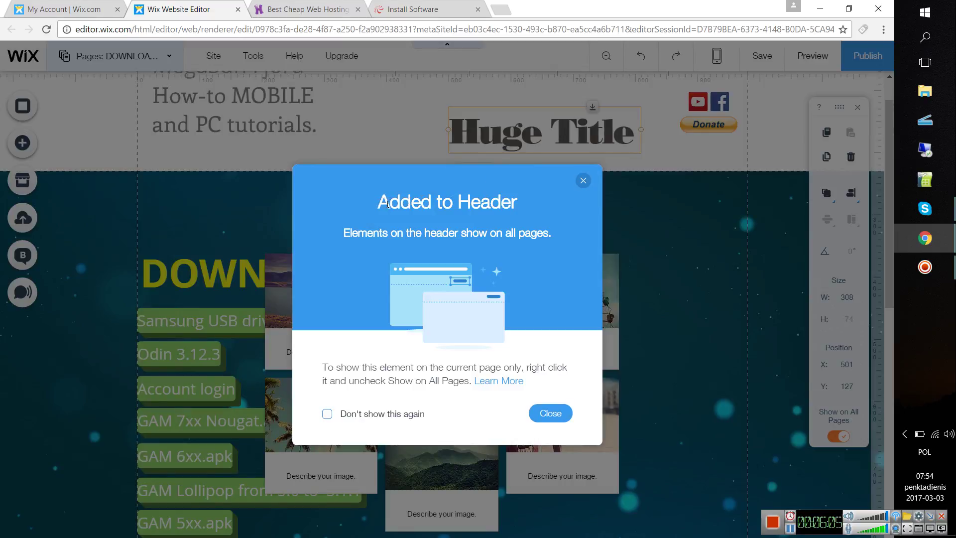
click(541, 415)
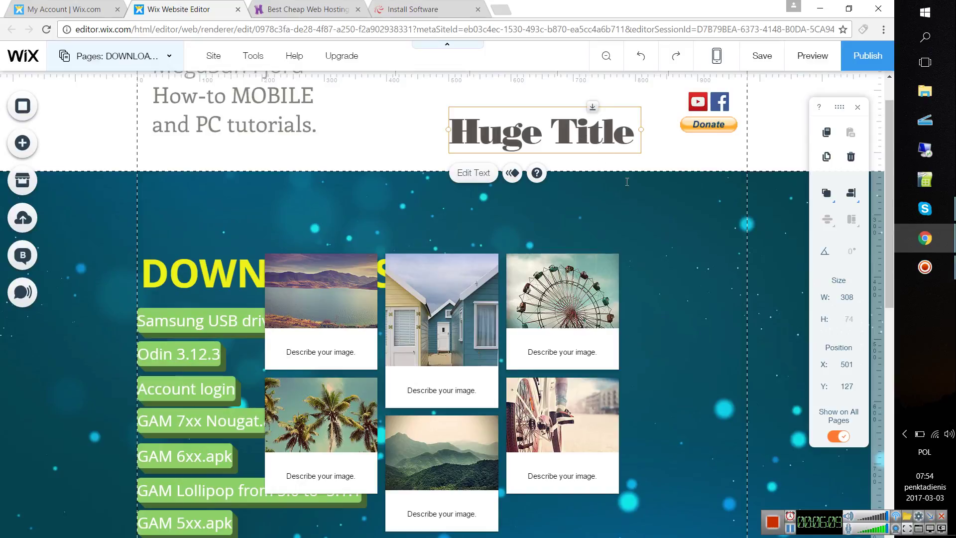
drag(589, 141, 840, 303)
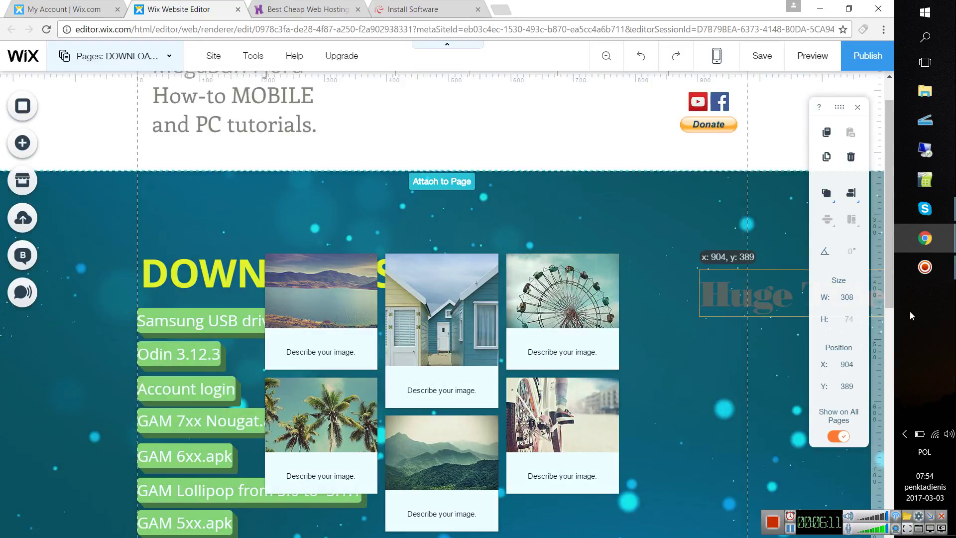
drag(909, 311, 715, 324)
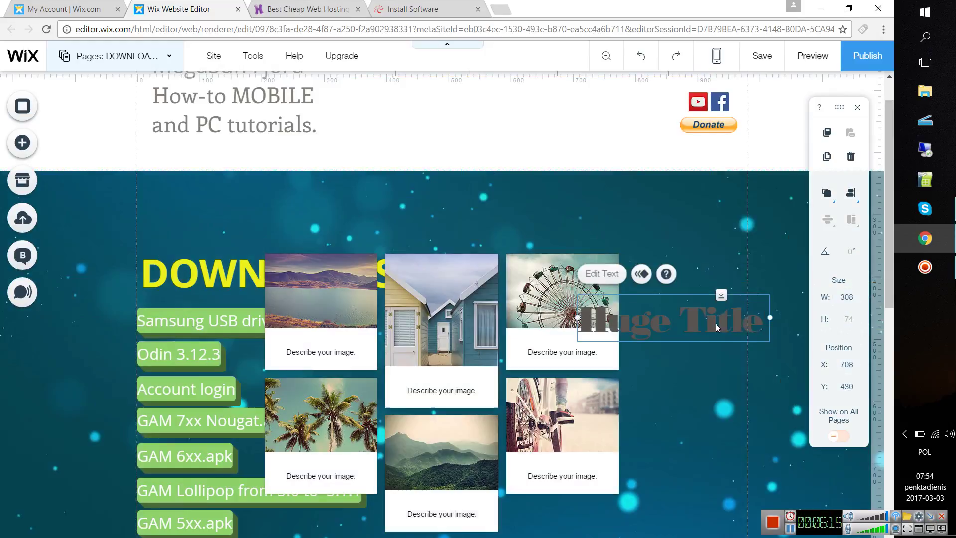
- Check WordPress install progress, then return to Wix and select the page's main section
scroll(716, 324, down, 15)
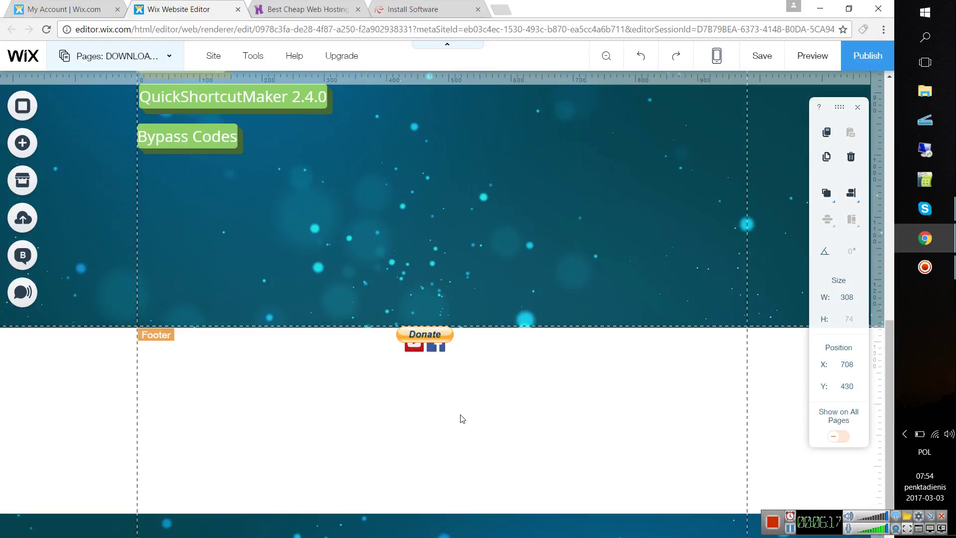
click(408, 9)
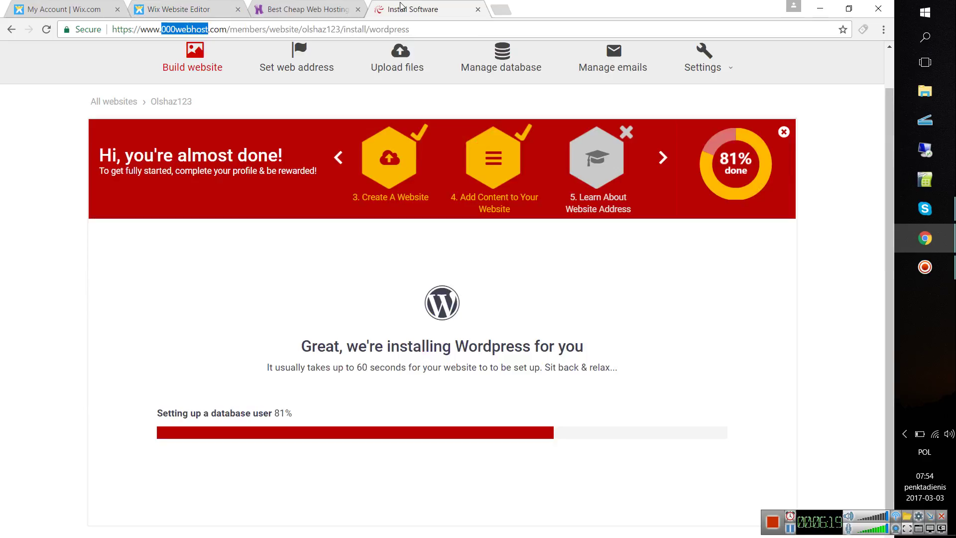
click(199, 3)
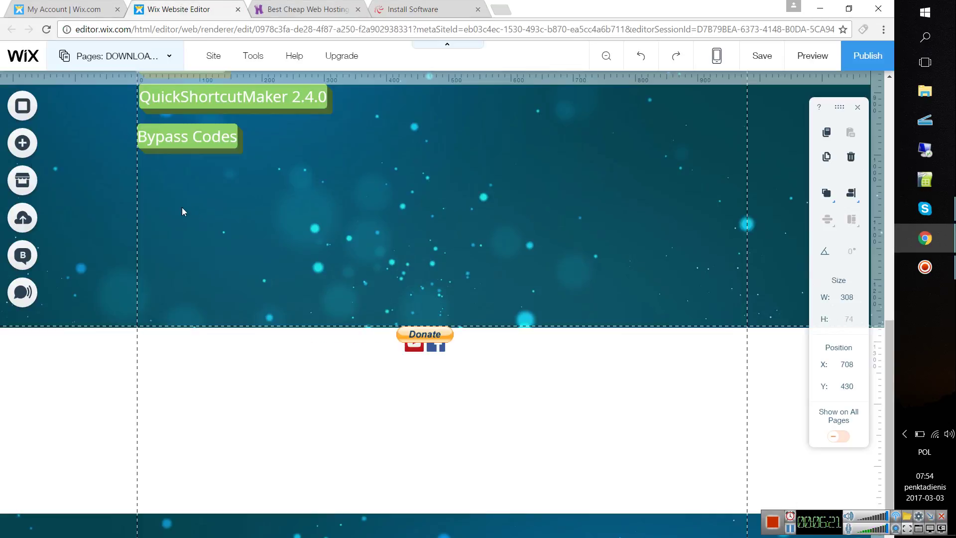
click(182, 212)
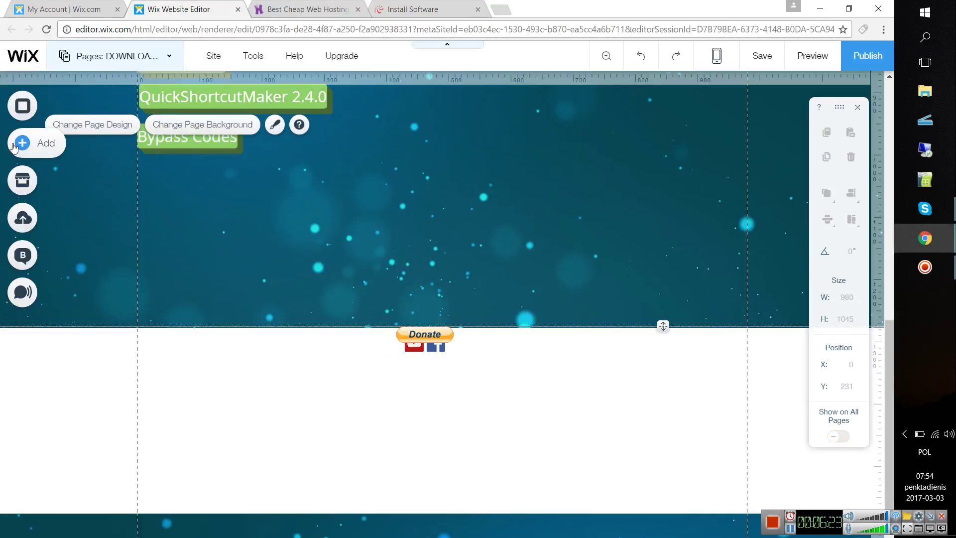
- Browse the Add elements panel, then close it and scroll back up the page
click(48, 149)
mouse_move(68, 169)
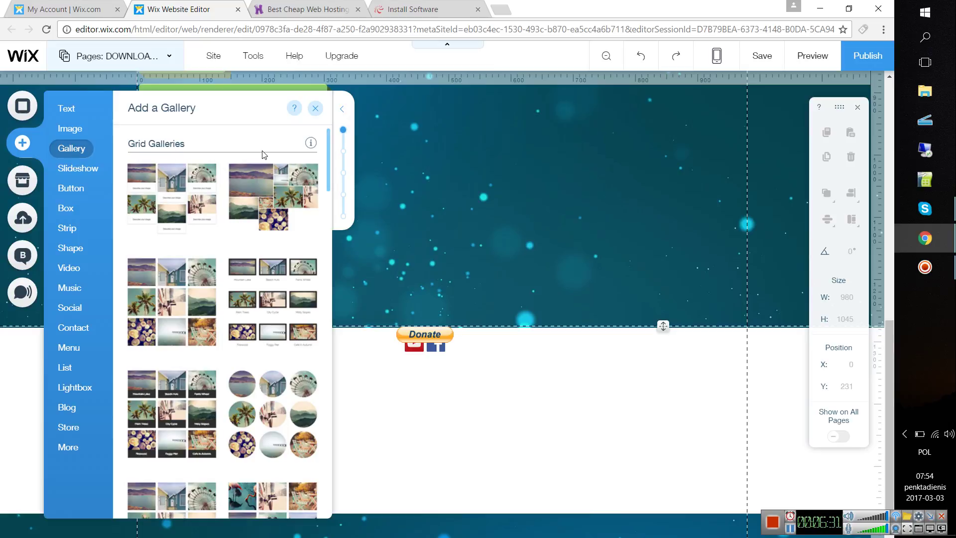
mouse_move(87, 131)
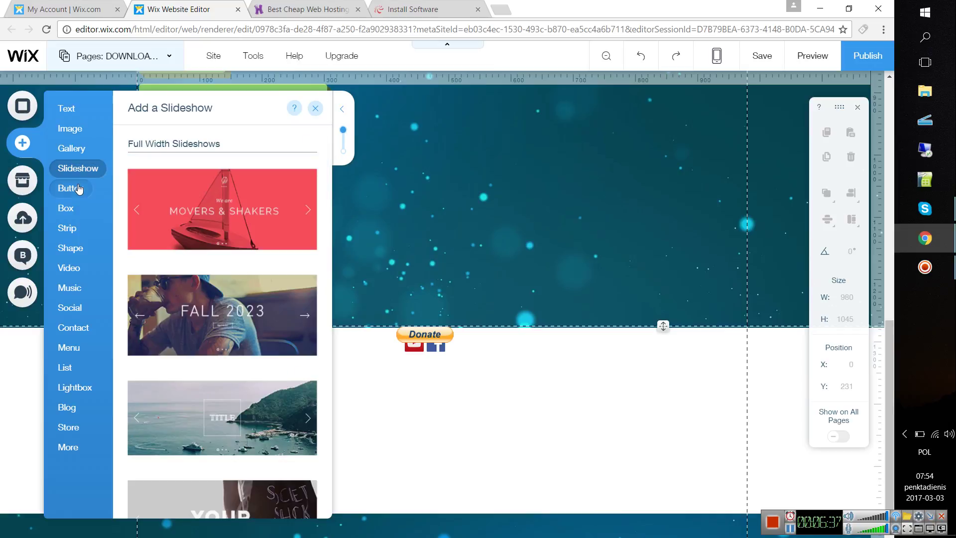
mouse_move(78, 188)
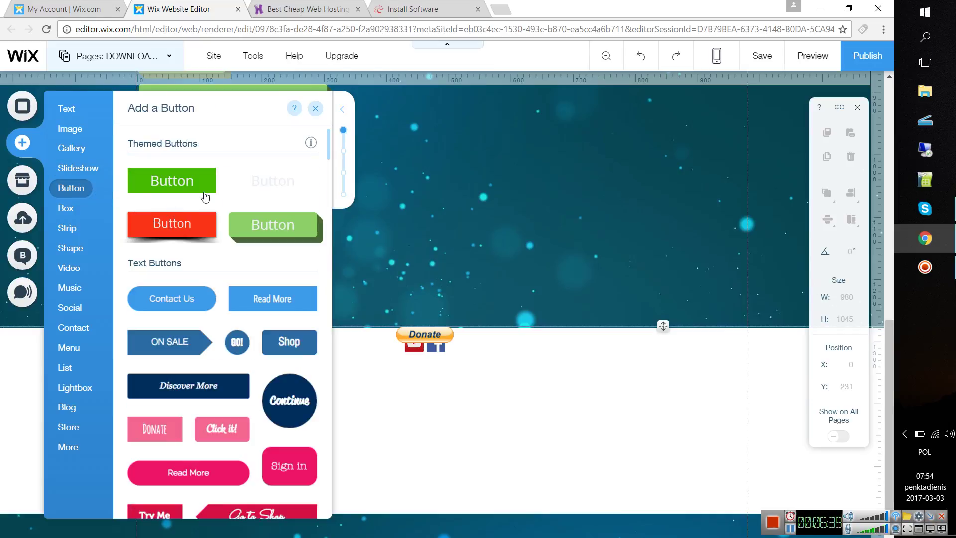
click(397, 277)
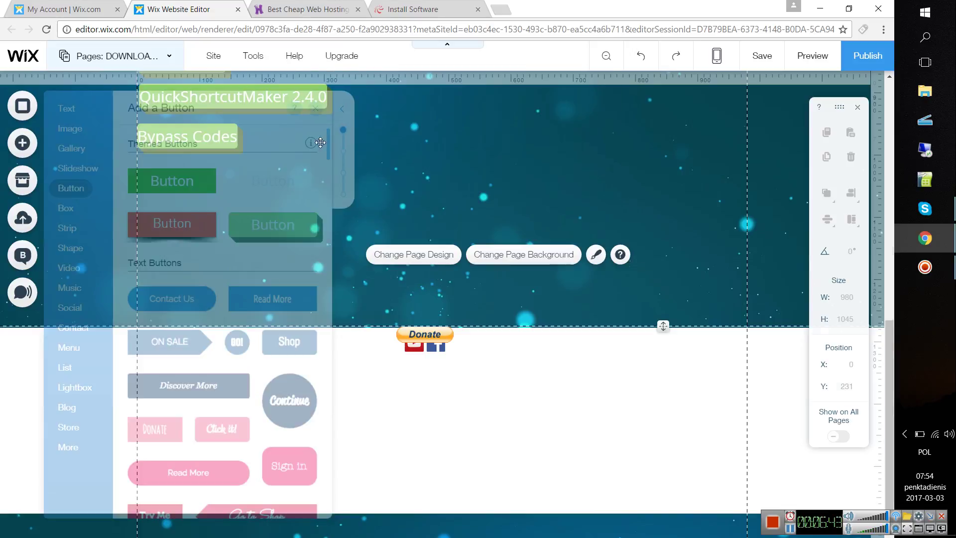
scroll(320, 143, up, 6)
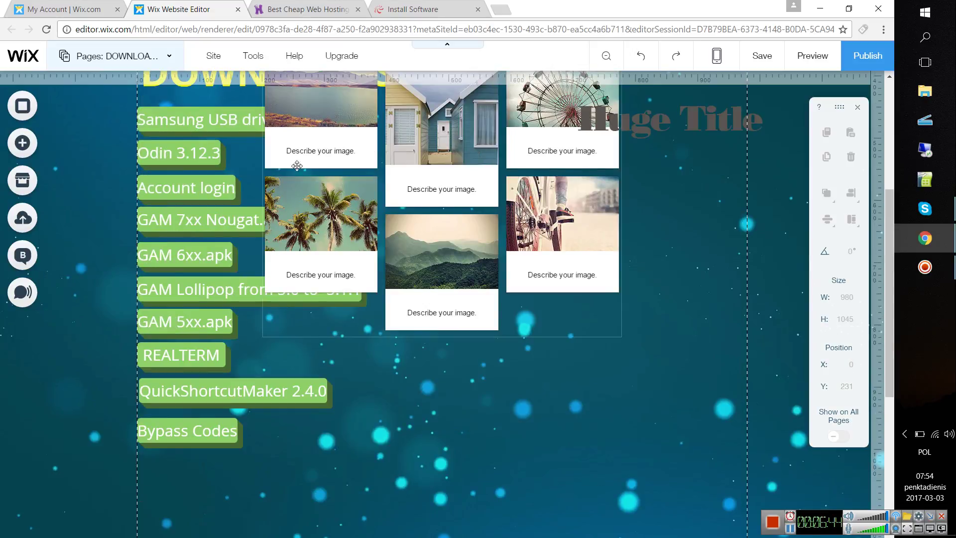
- Select the Samsung USB download, Account login and GAM 7xx Nougat buttons in turn
click(209, 128)
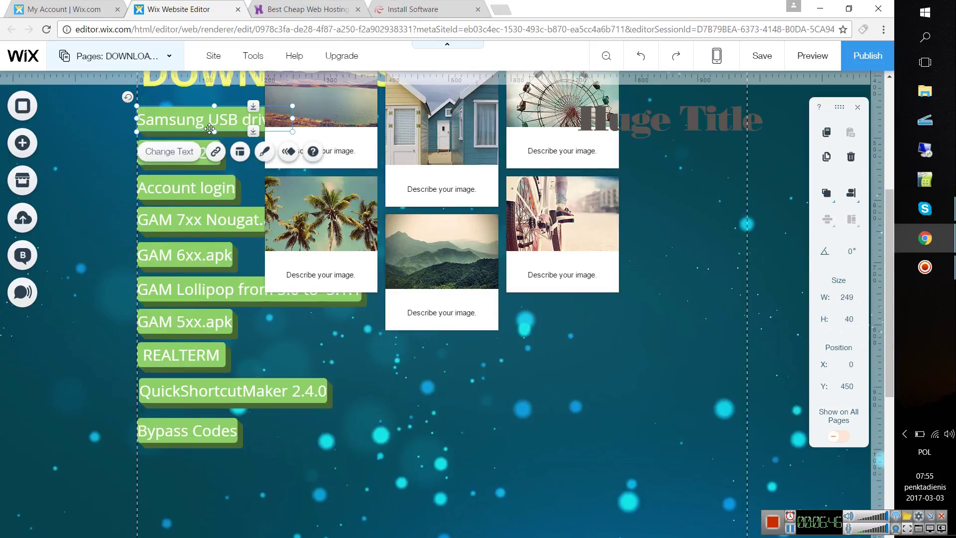
click(169, 185)
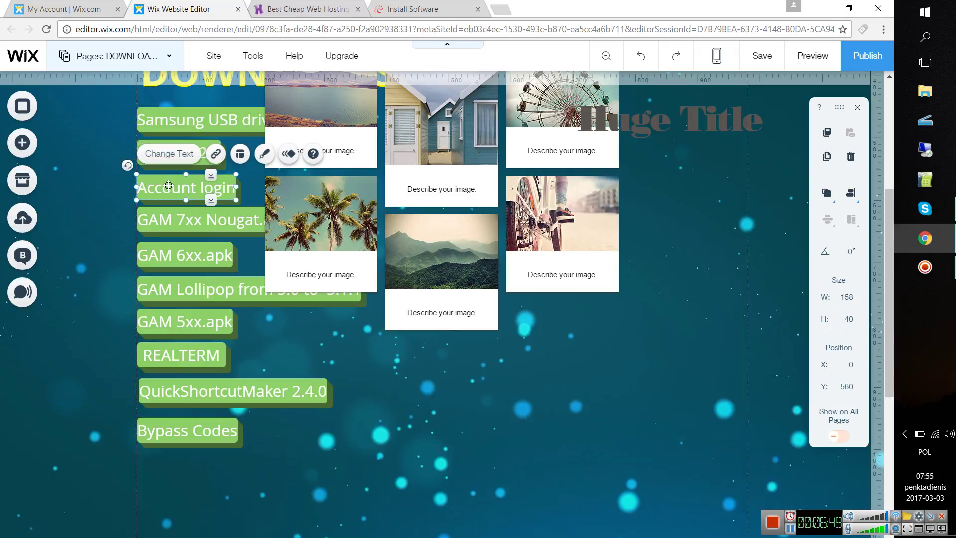
click(168, 218)
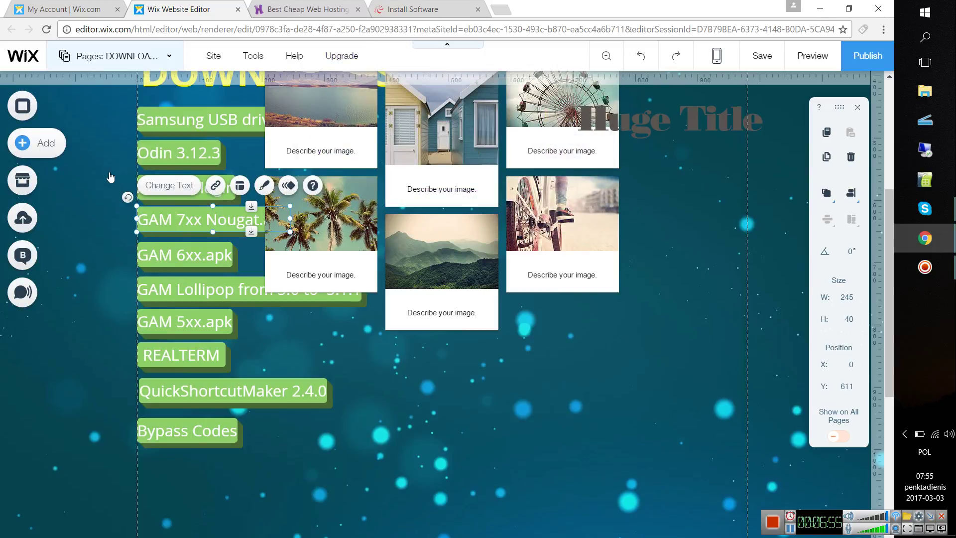
- Look through Music, Contact and More elements, then add an Embed a Site box
click(30, 143)
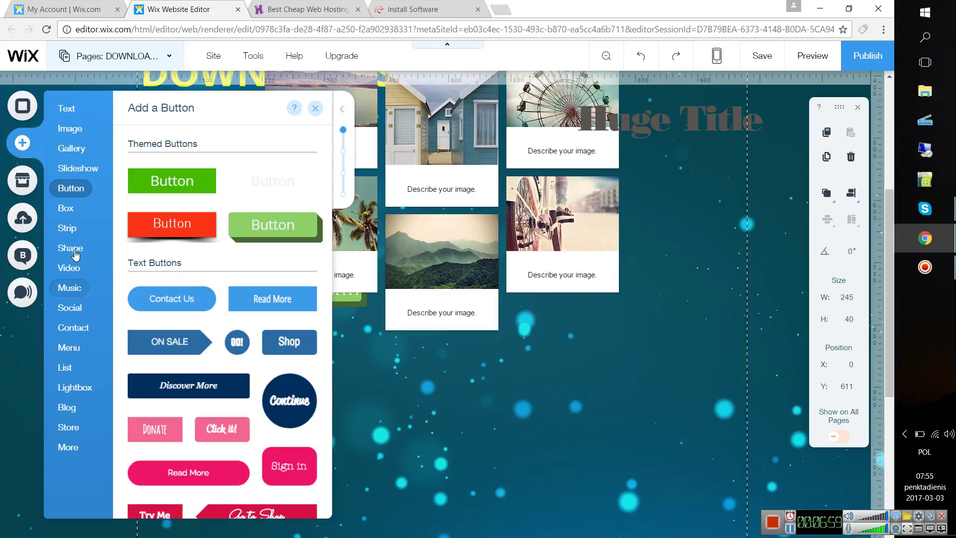
click(70, 288)
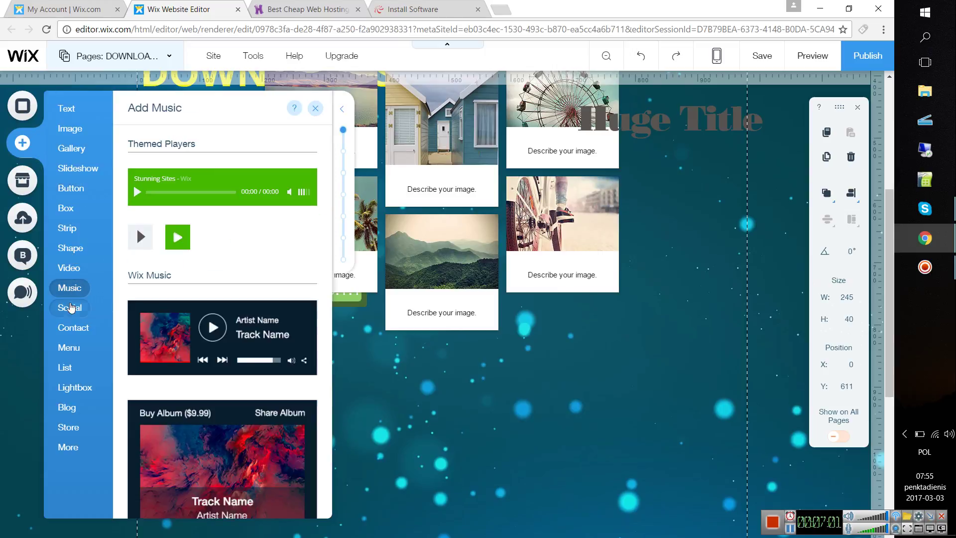
click(70, 330)
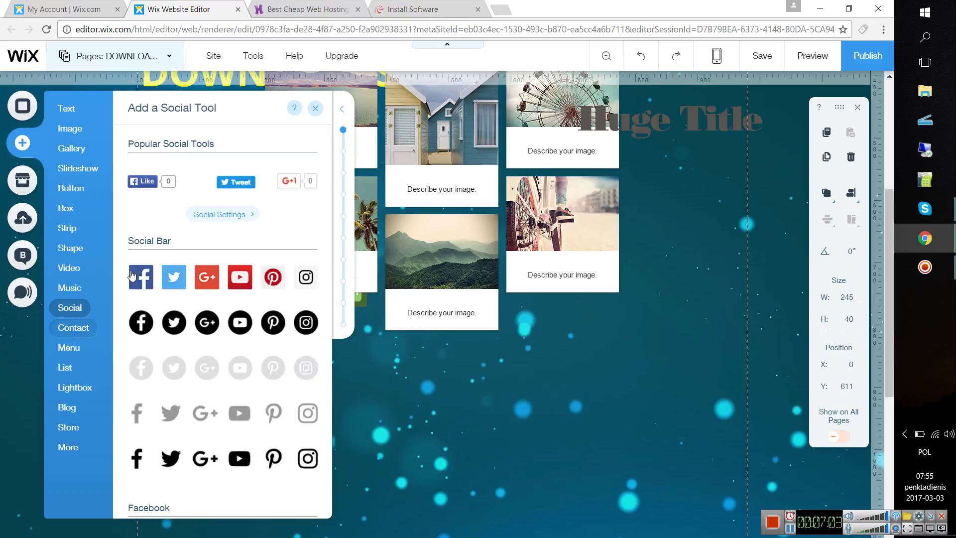
click(79, 445)
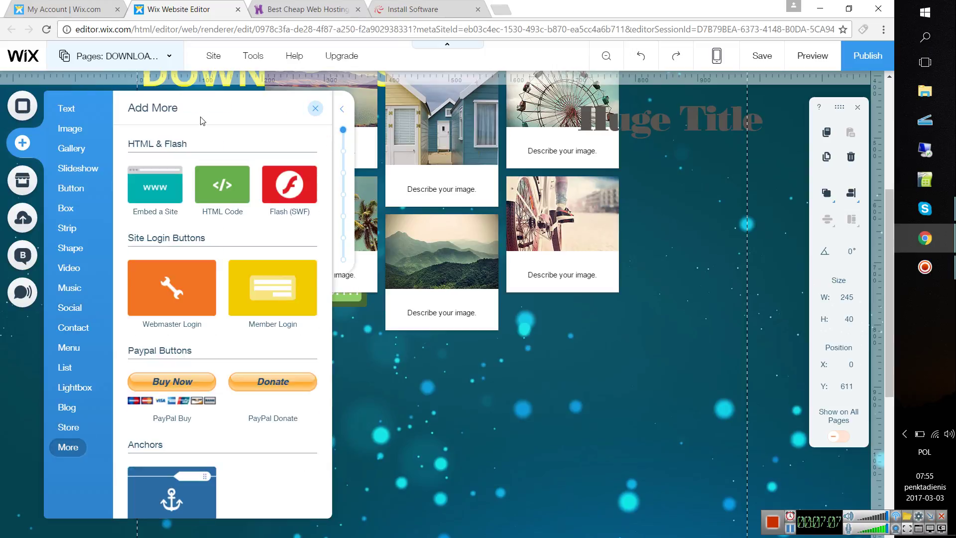
click(165, 205)
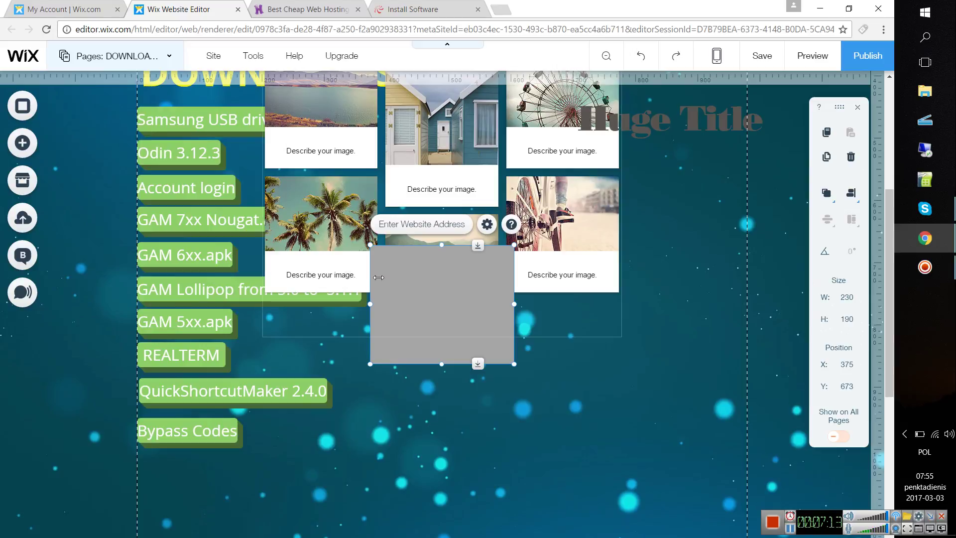
- Switch the embed box to HTML Code mode, then check the WordPress install progress tab
double_click(448, 300)
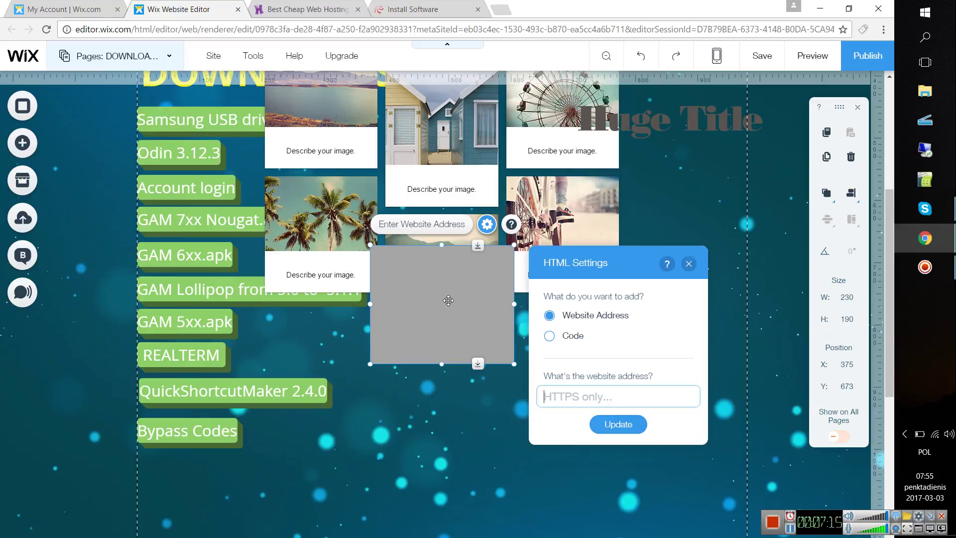
click(550, 336)
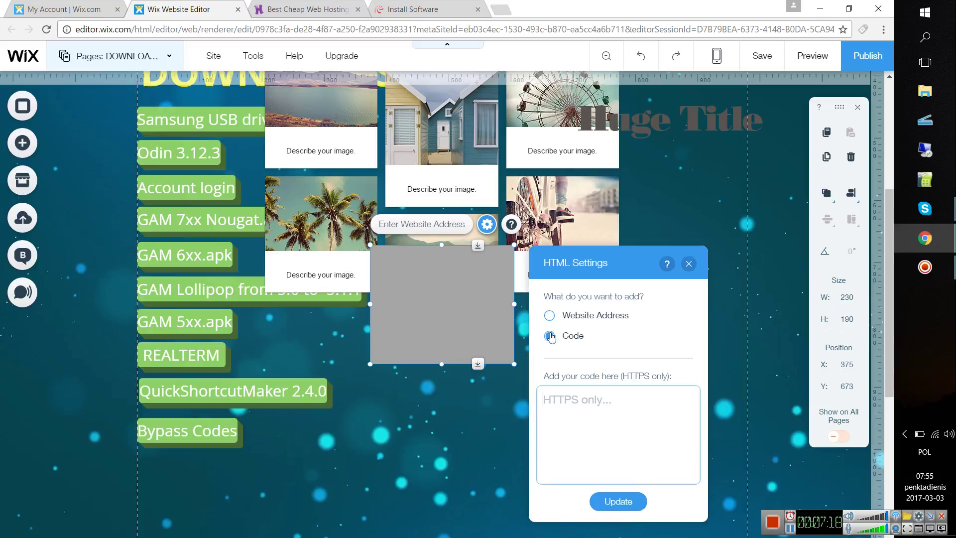
click(575, 403)
click(416, 5)
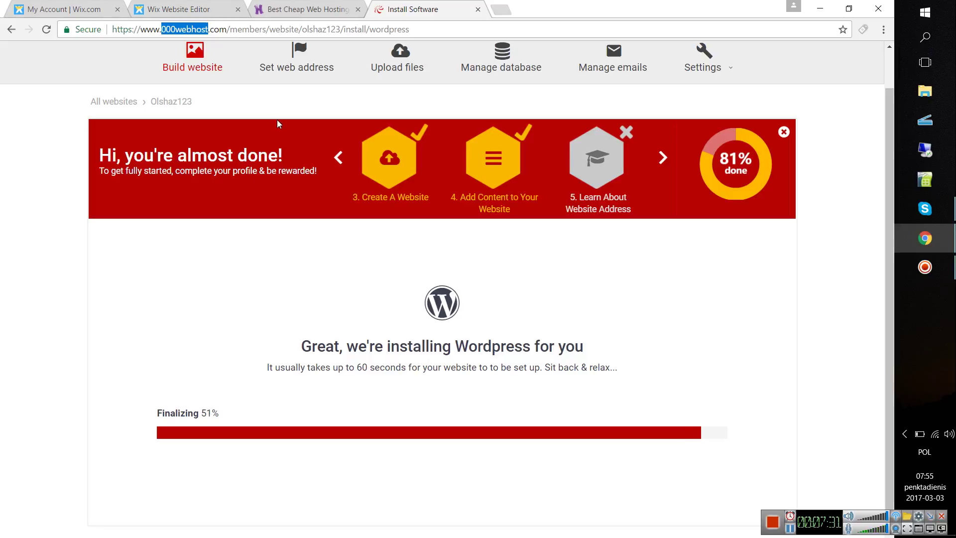
- Close the Wix editor without saving and the Hostinger tab, then open WordPress configuration
click(238, 10)
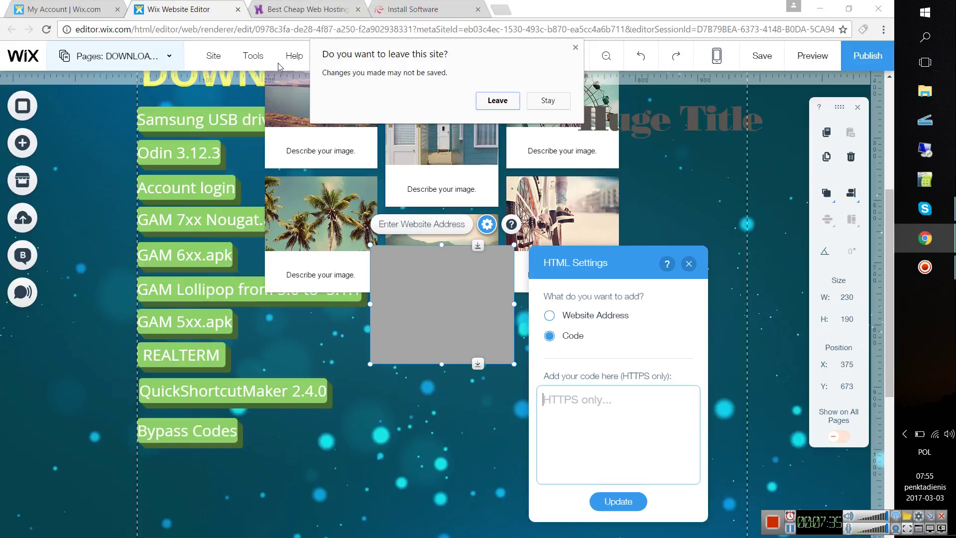
click(493, 101)
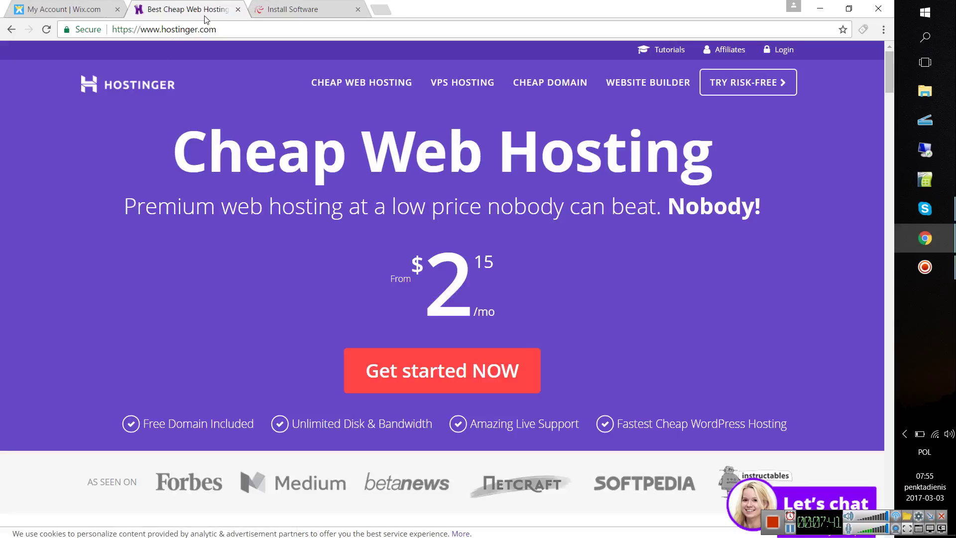
click(237, 9)
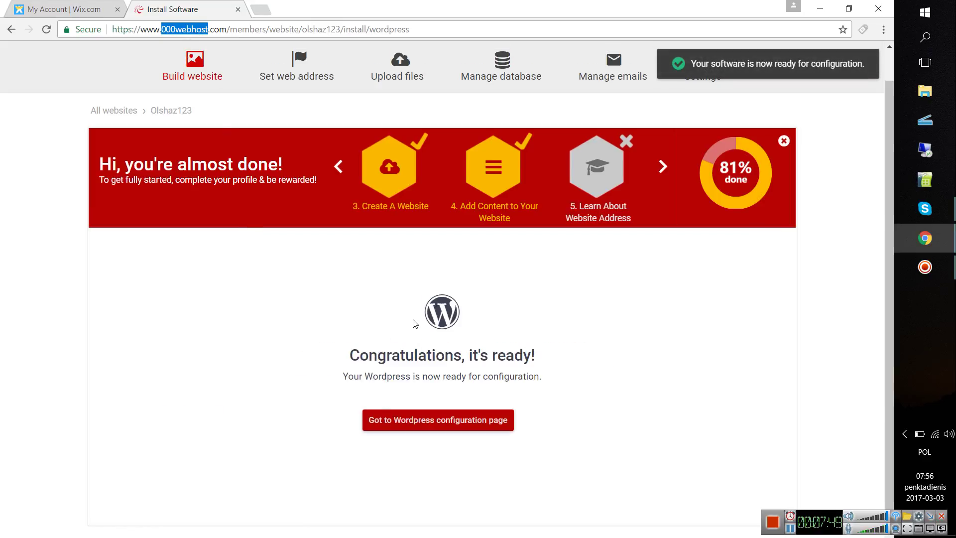
click(420, 425)
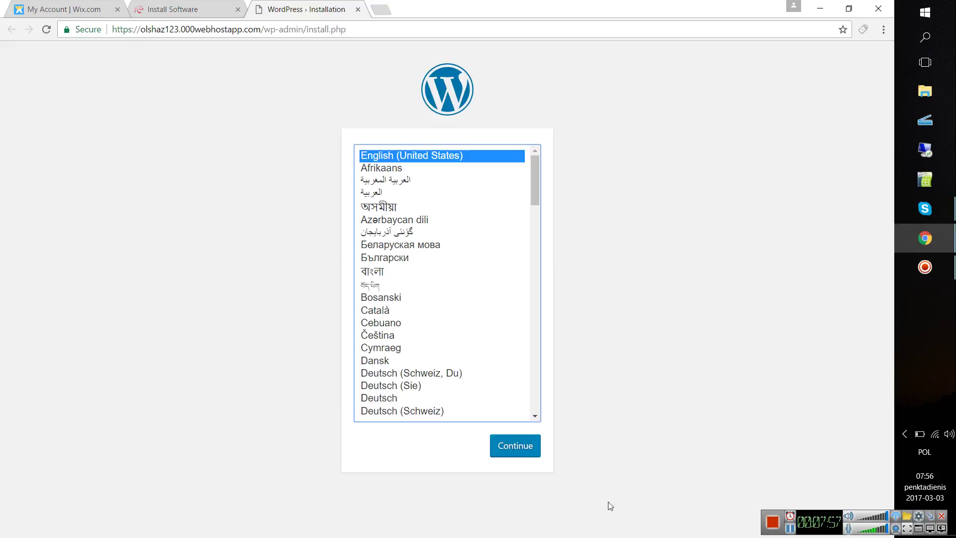
- Continue the setup in English and inspect the site's base URL in the address bar
click(536, 454)
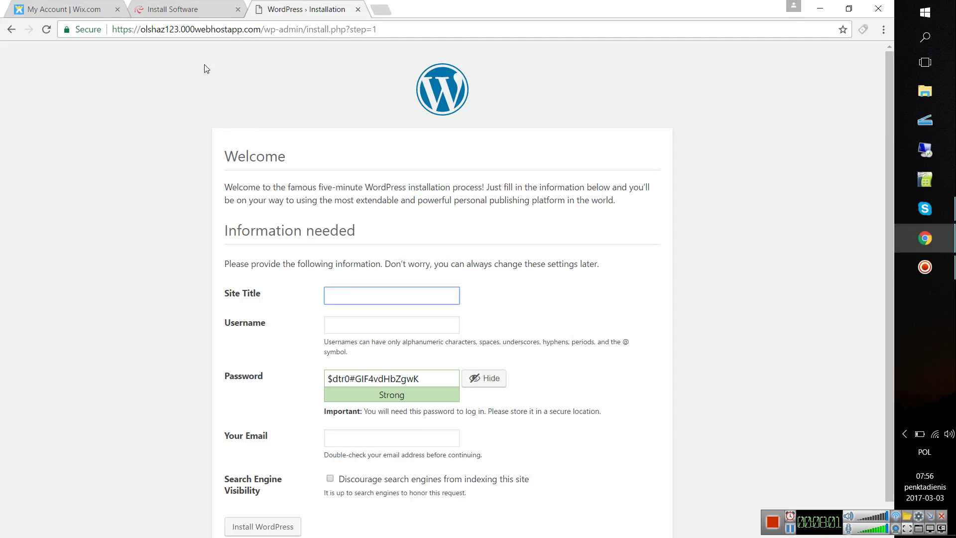
double_click(171, 30)
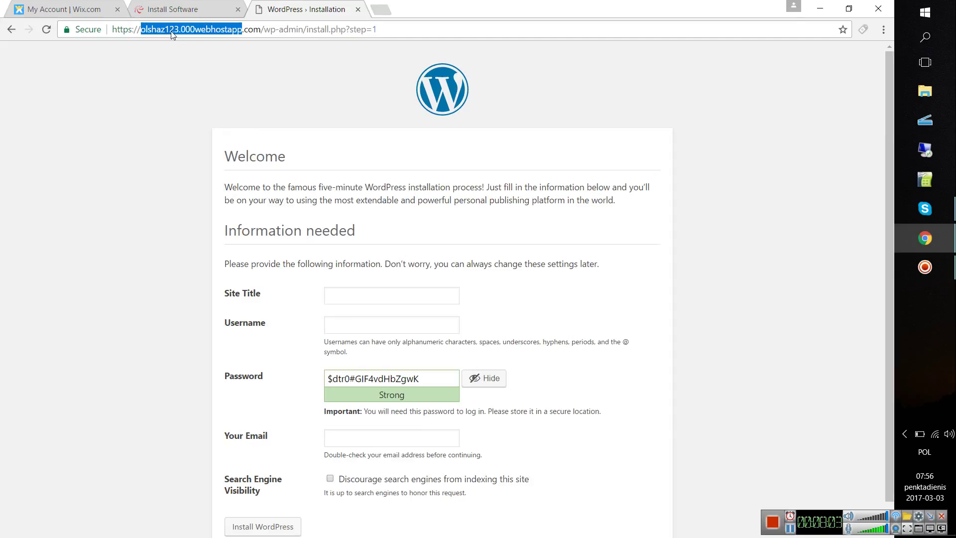
click(157, 30)
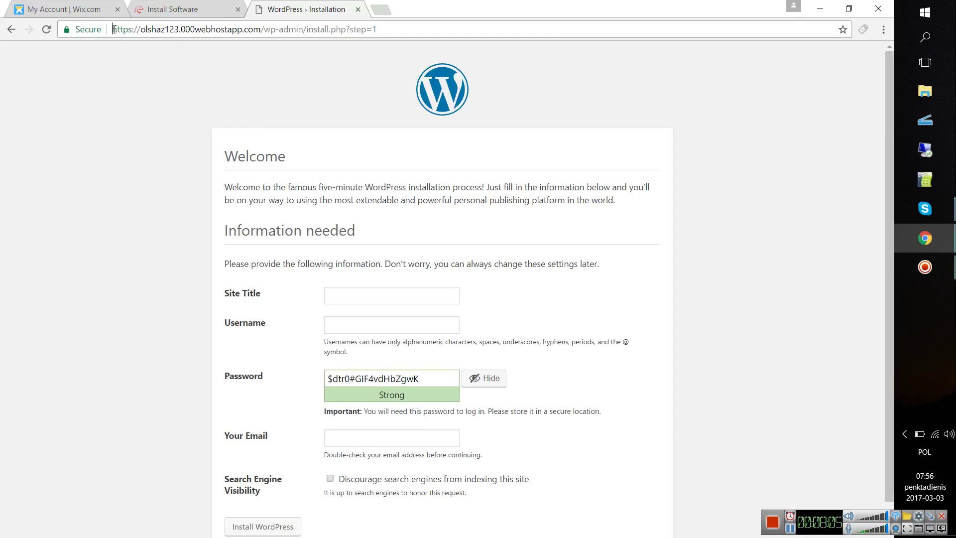
drag(113, 29, 260, 45)
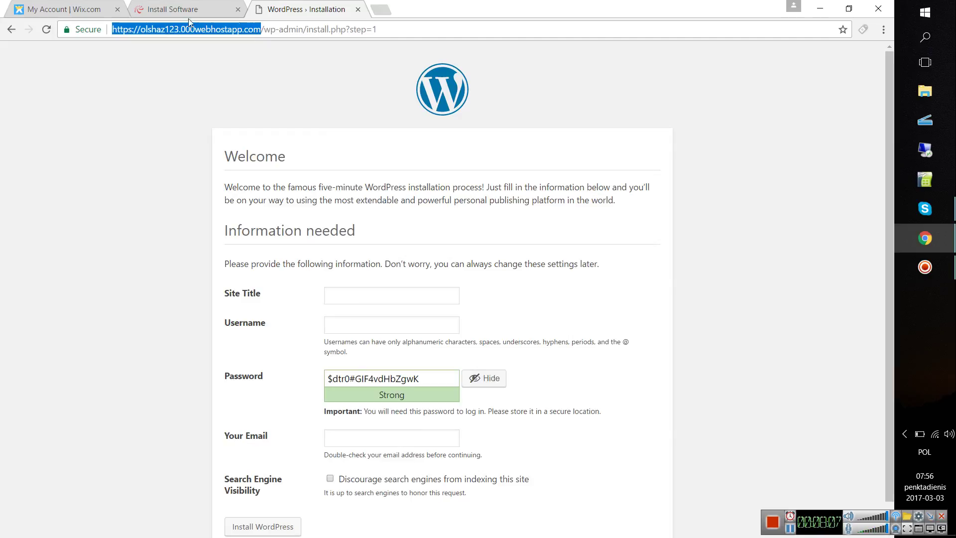
click(268, 33)
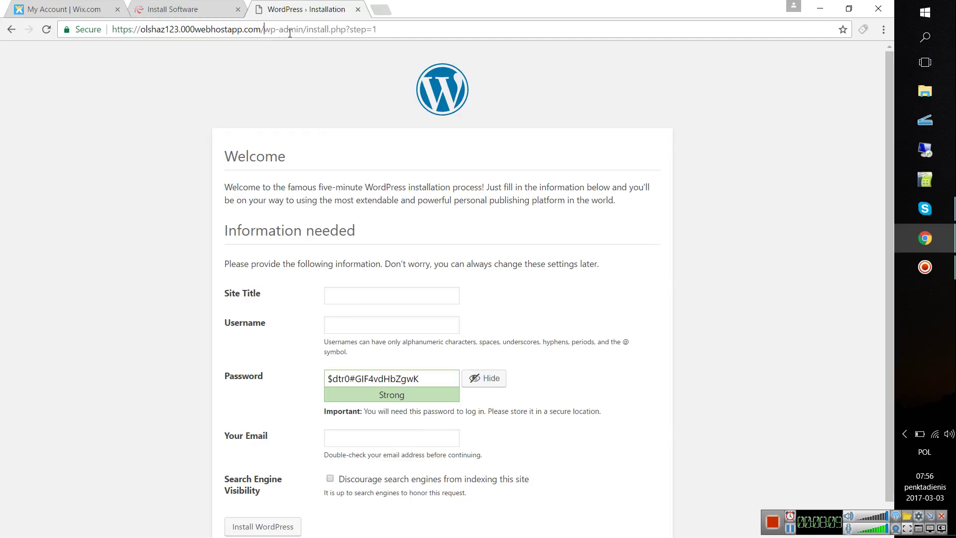
- Replace /install.php?step=1 with /.php in the address, then go to the Site Title field
click(308, 29)
drag(307, 29, 82, 29)
click(382, 31)
drag(373, 31, 304, 31)
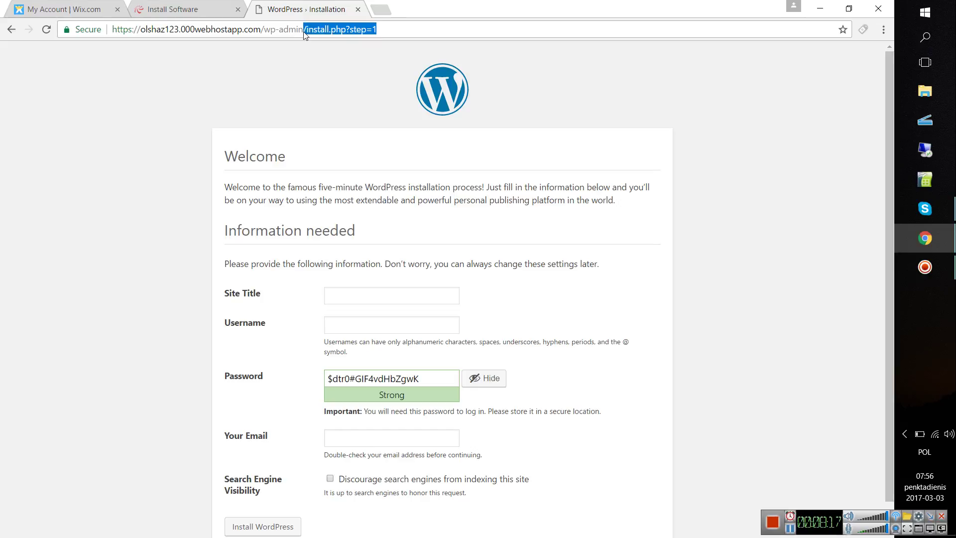
text(/.p)
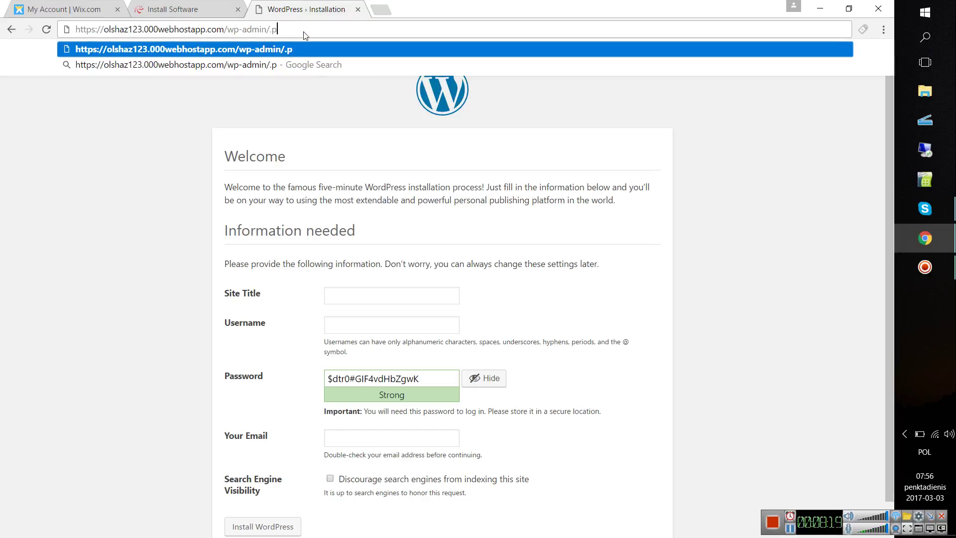
text(hp)
key(ctrl+a)
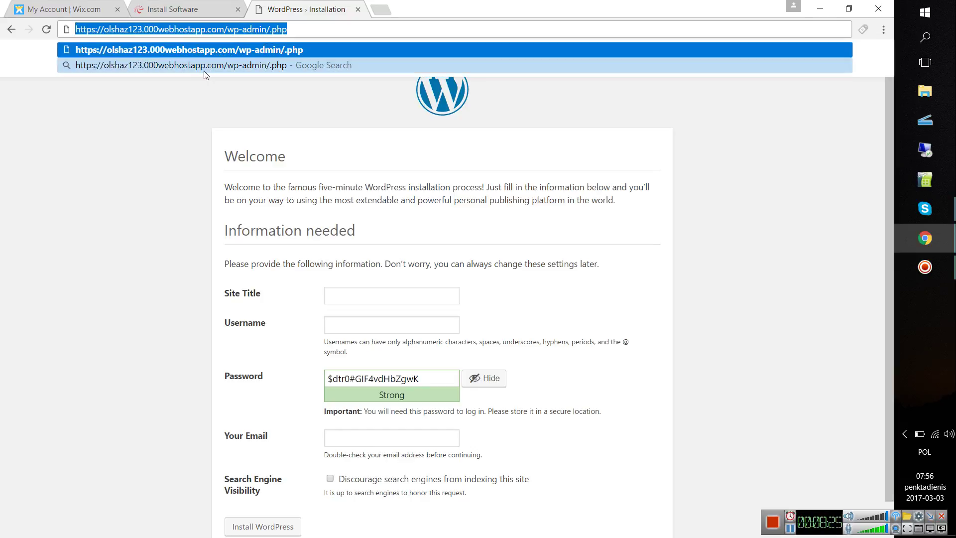
click(151, 177)
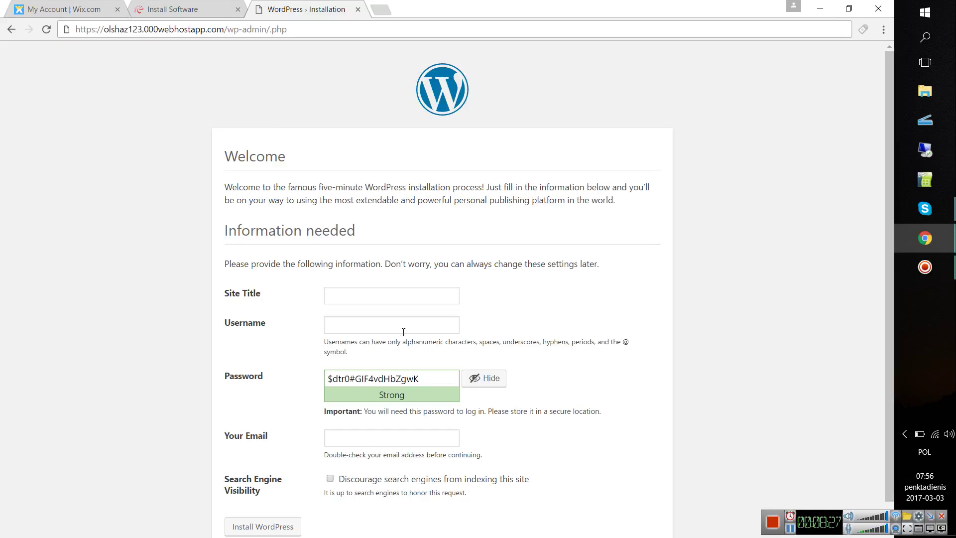
click(385, 295)
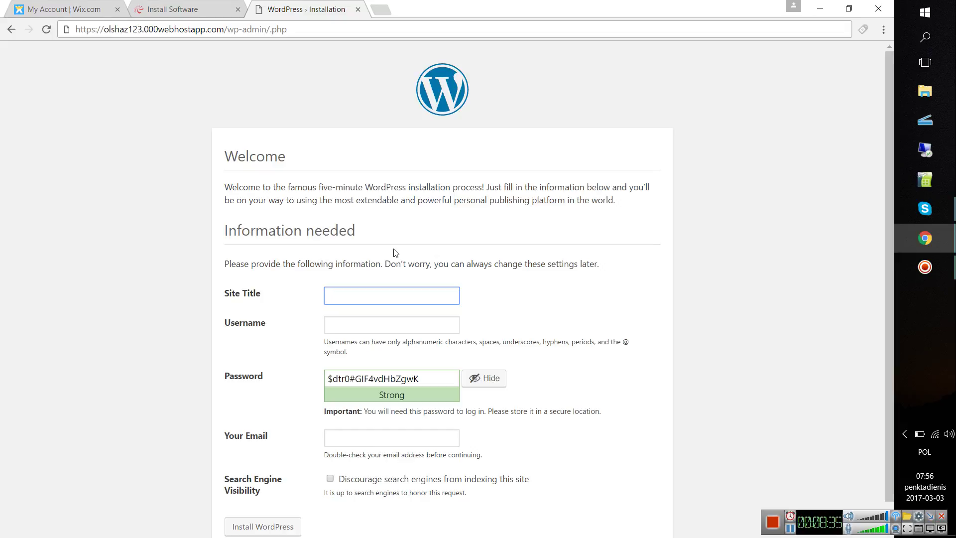
- Enter 'Tutorials' as the site title and fill in the admin username
text(Tutorials)
key(Tab)
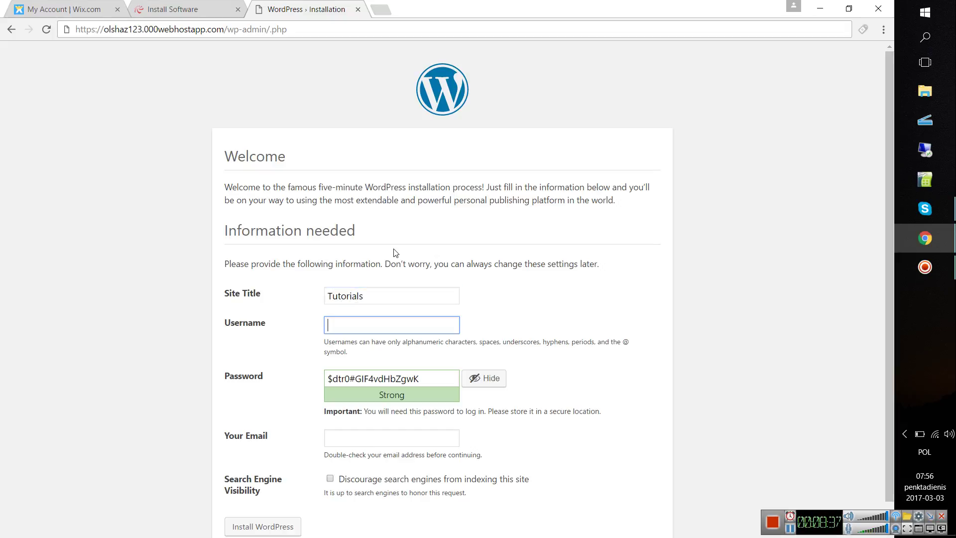
text(megasun)
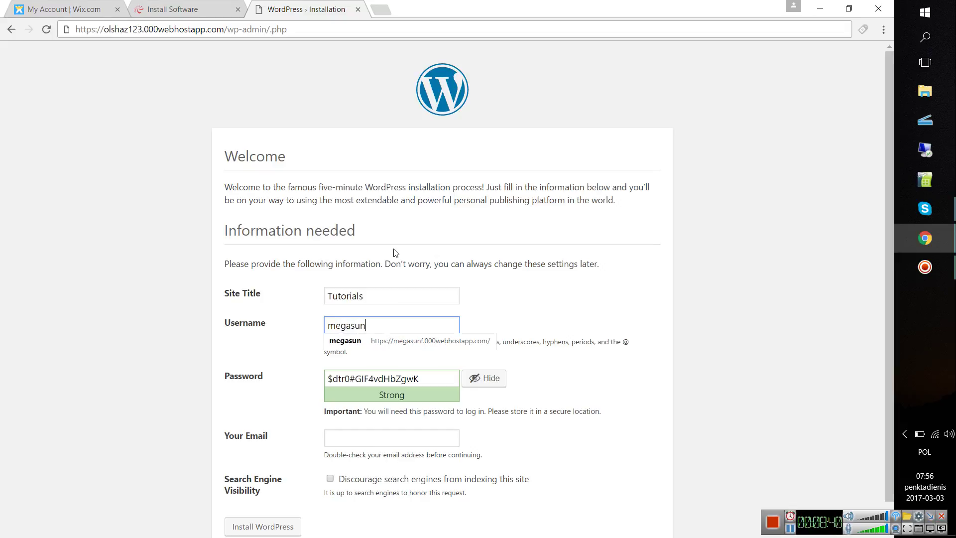
key(Tab)
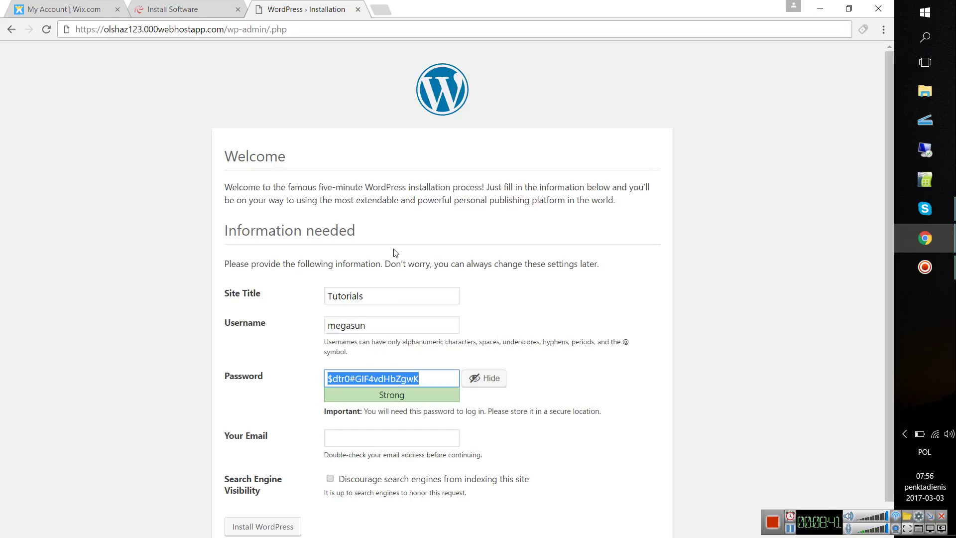
- Replace the generated password with a weak one and confirm using it
scroll(448, 343, down, 1)
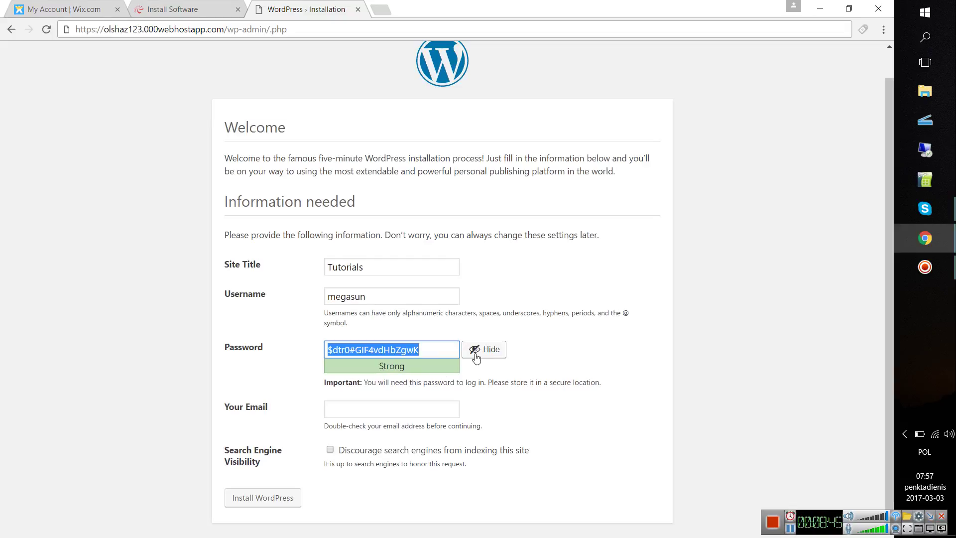
click(476, 351)
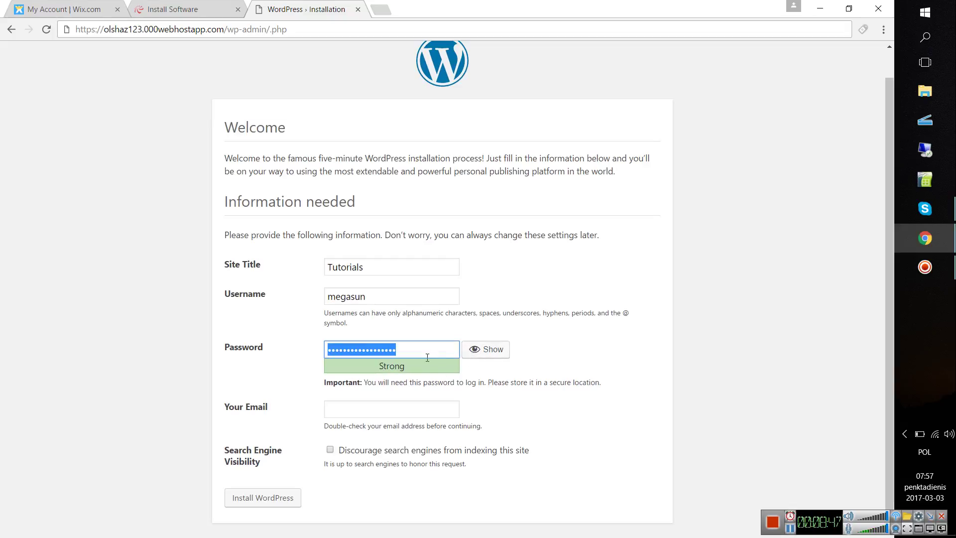
key(BackSpace)
key(BackSpace)
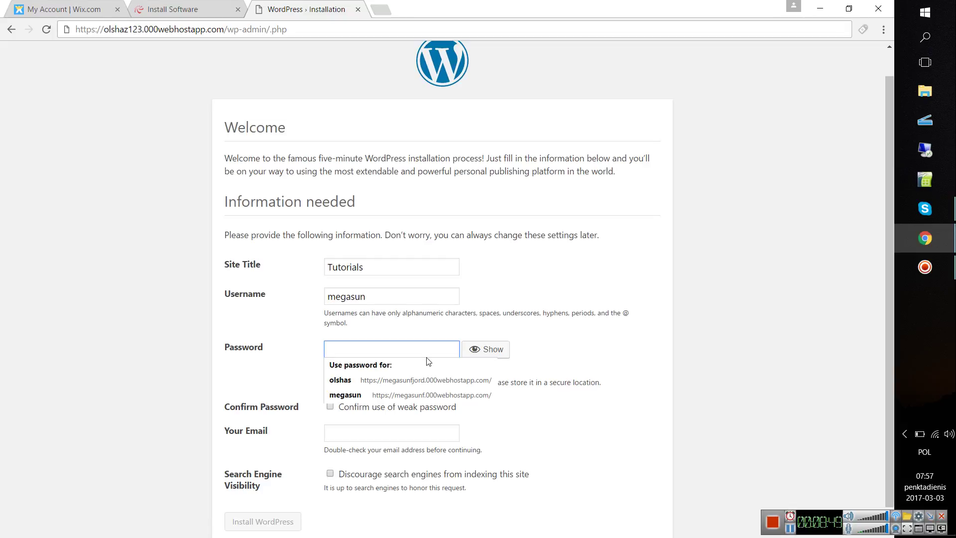
text(123456789)
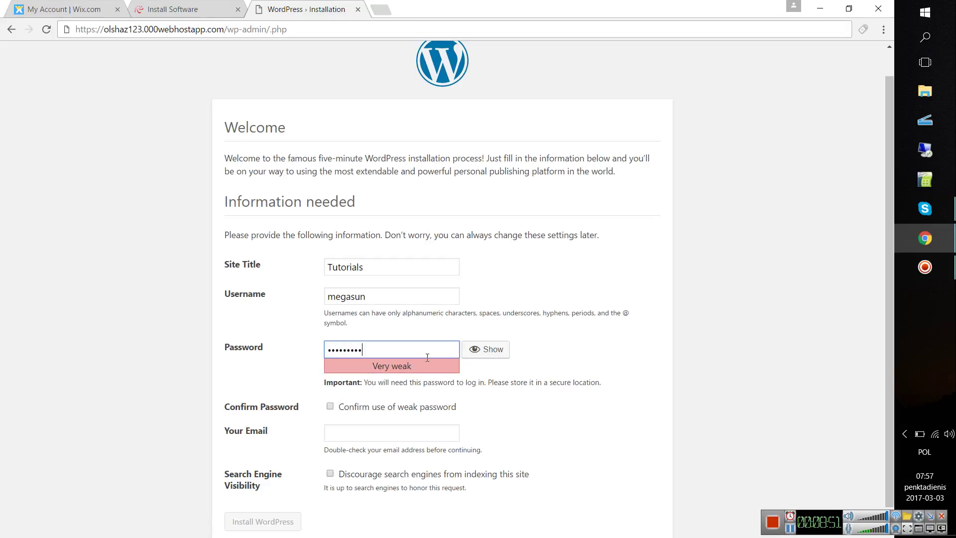
click(336, 407)
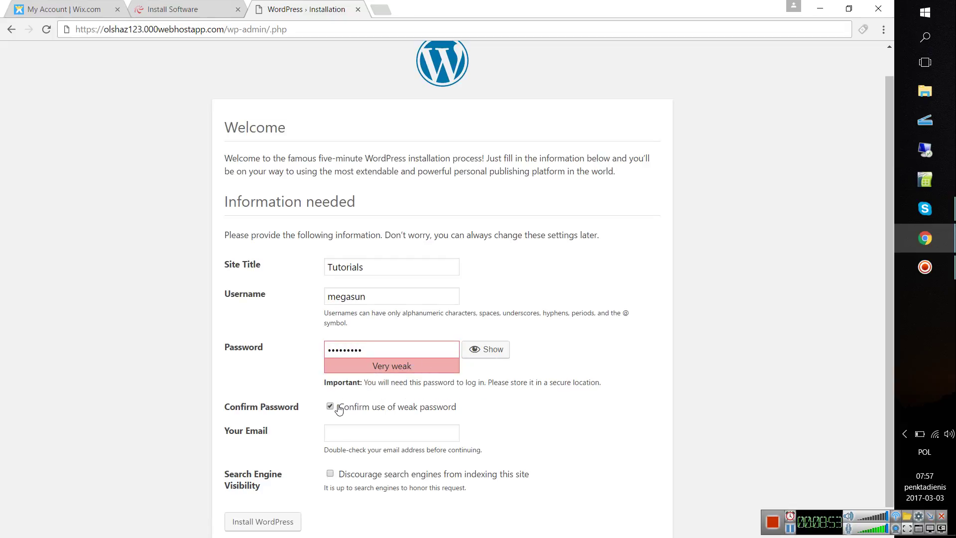
- Fill in the admin e-mail address and start the WordPress installation
scroll(387, 419, down, 1)
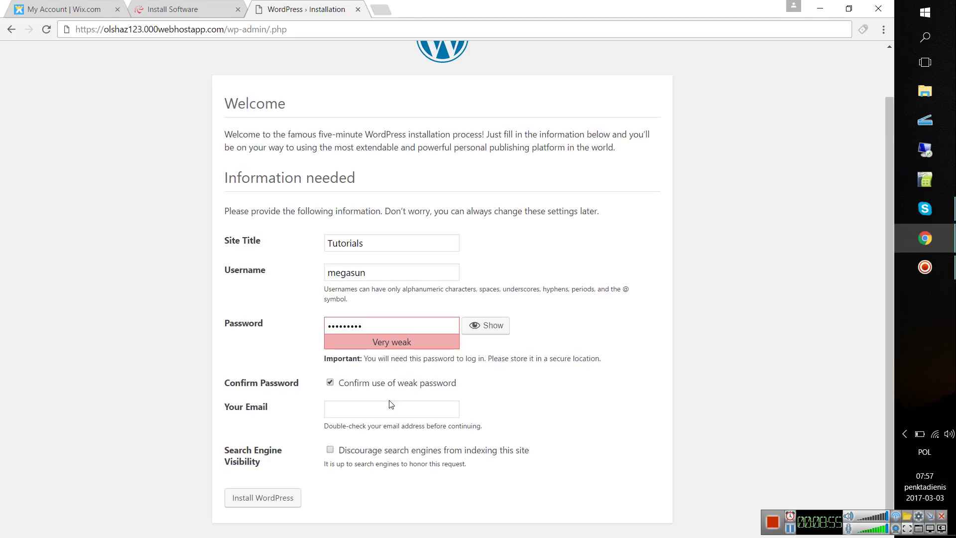
click(382, 410)
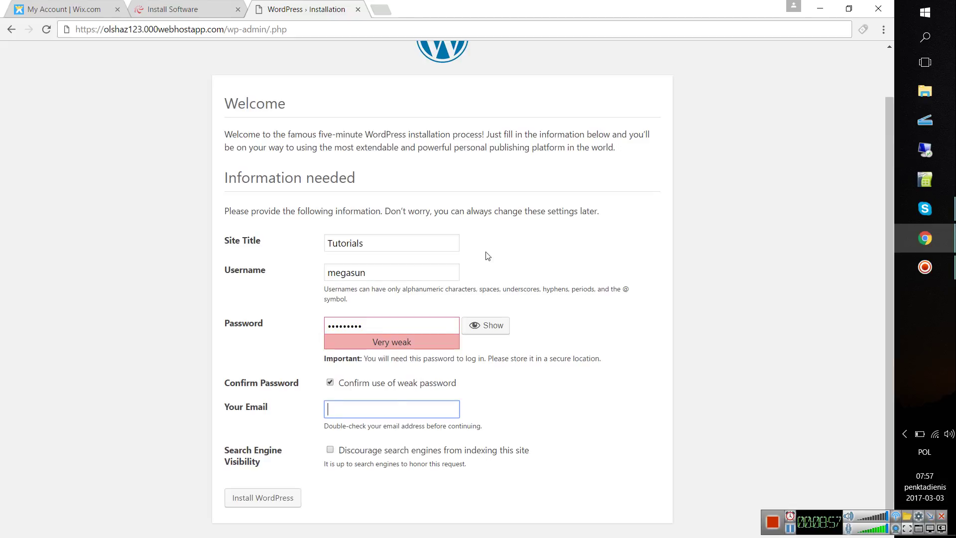
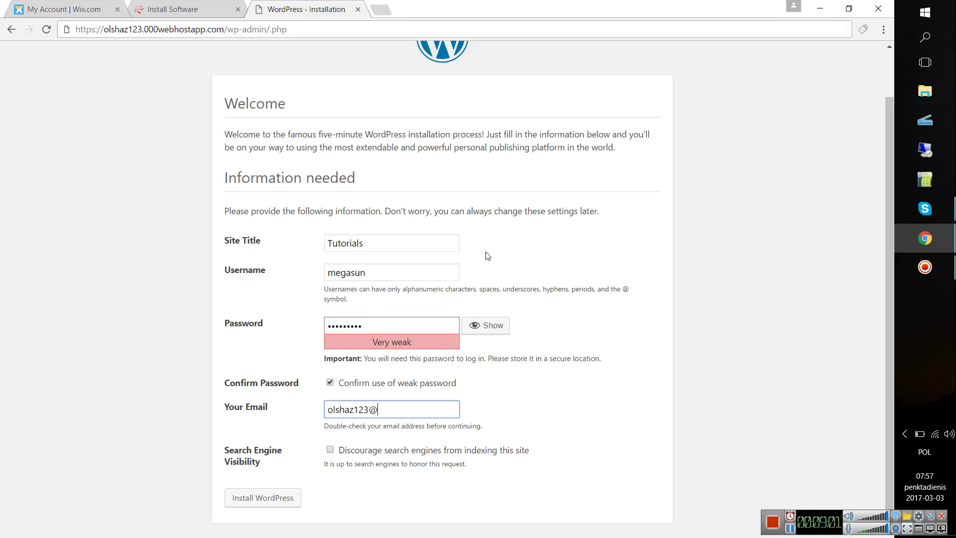
key(Tab)
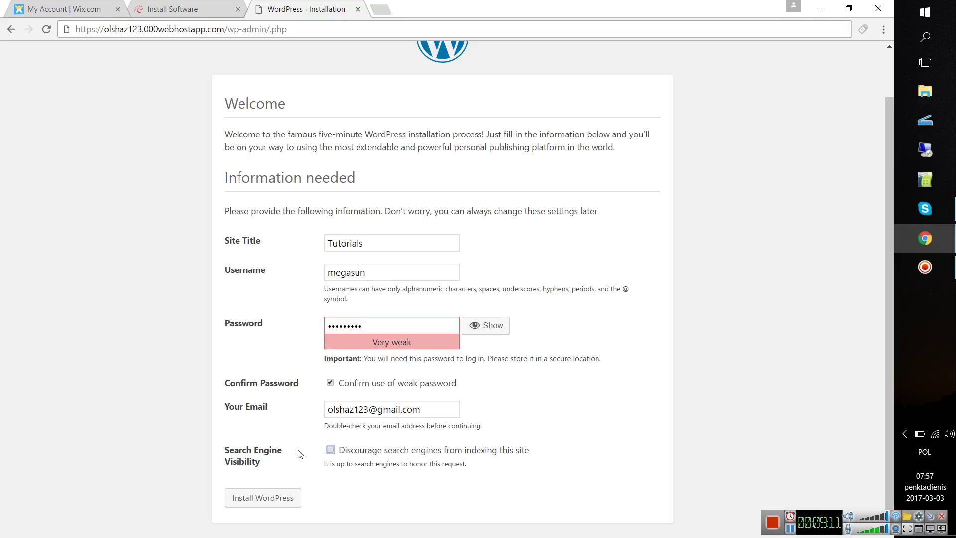
click(255, 498)
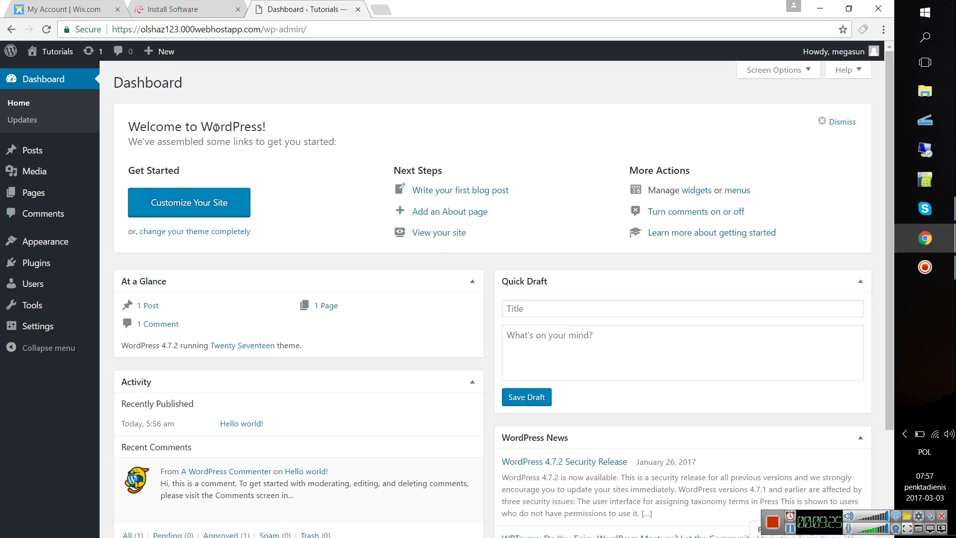
- Select all plugins on the Updates page and update Akismet from 3.2 to 3.3
click(94, 53)
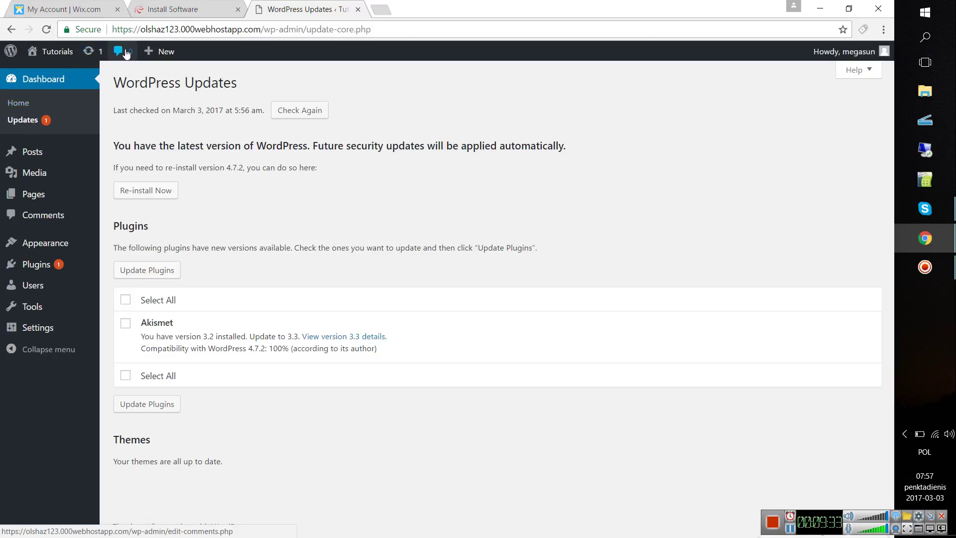
mouse_move(165, 54)
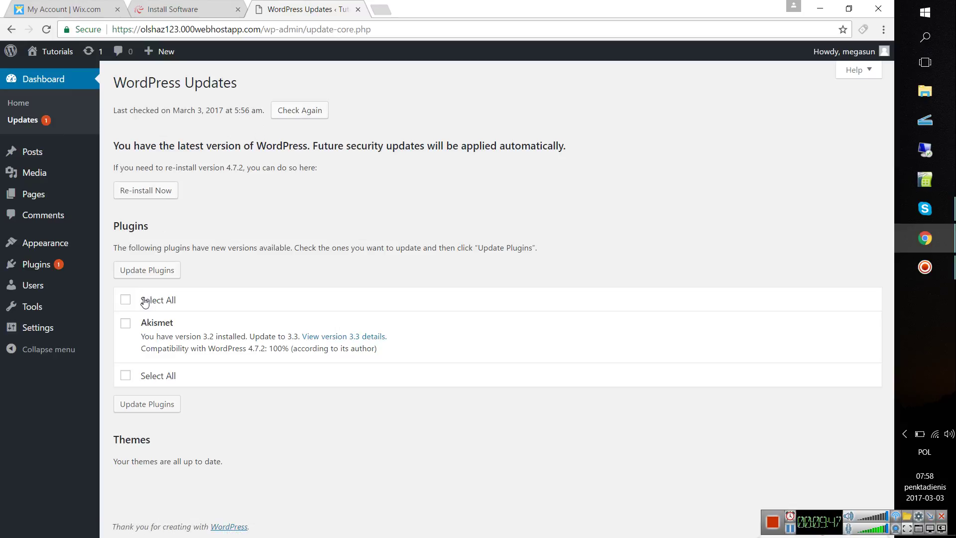
click(148, 274)
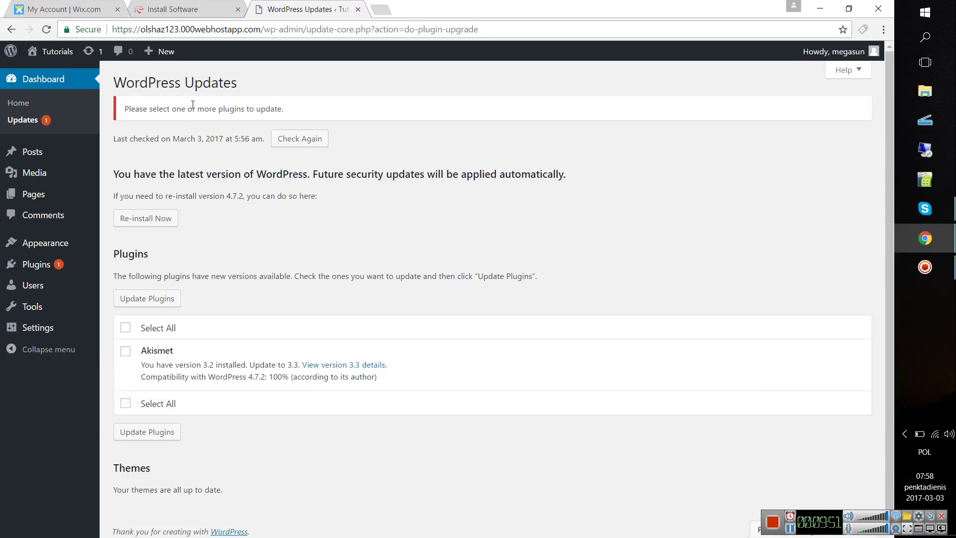
click(125, 328)
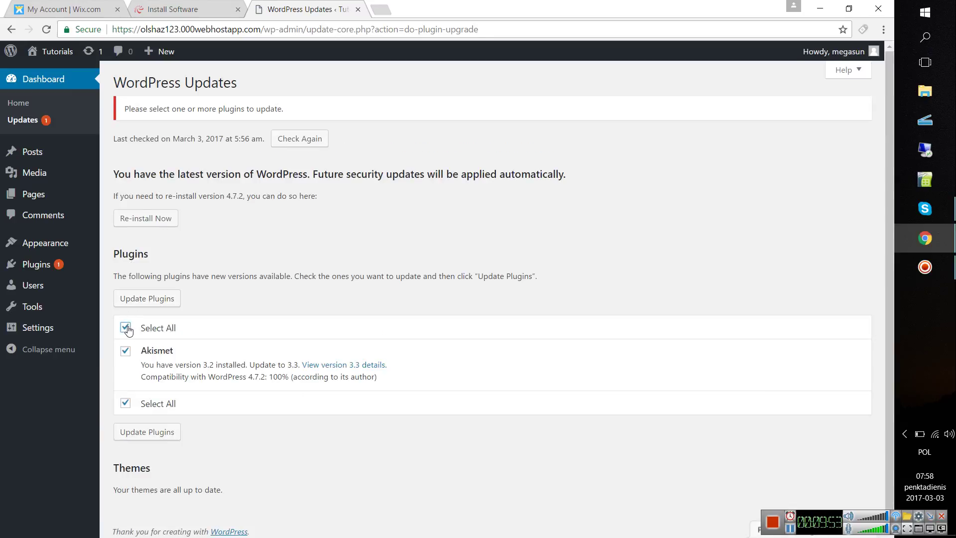
click(137, 300)
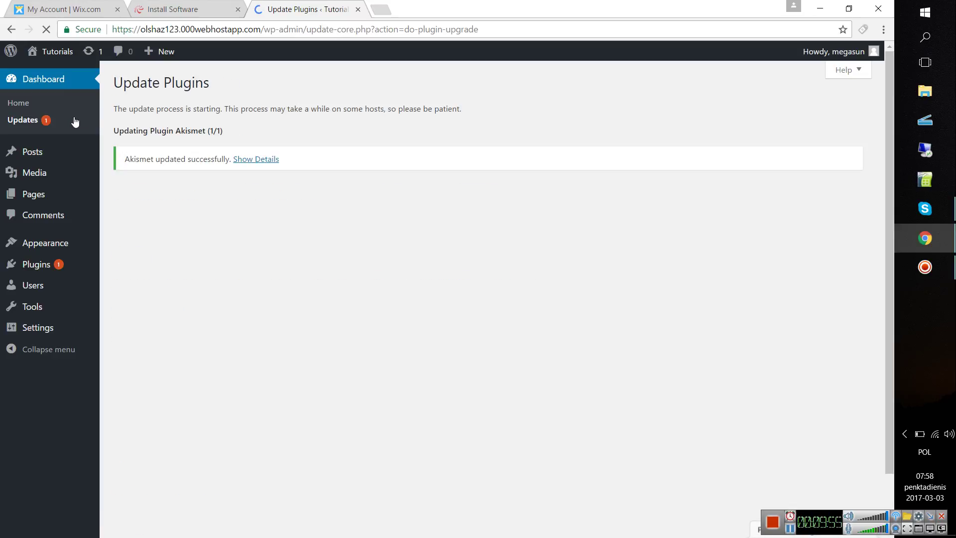
click(65, 125)
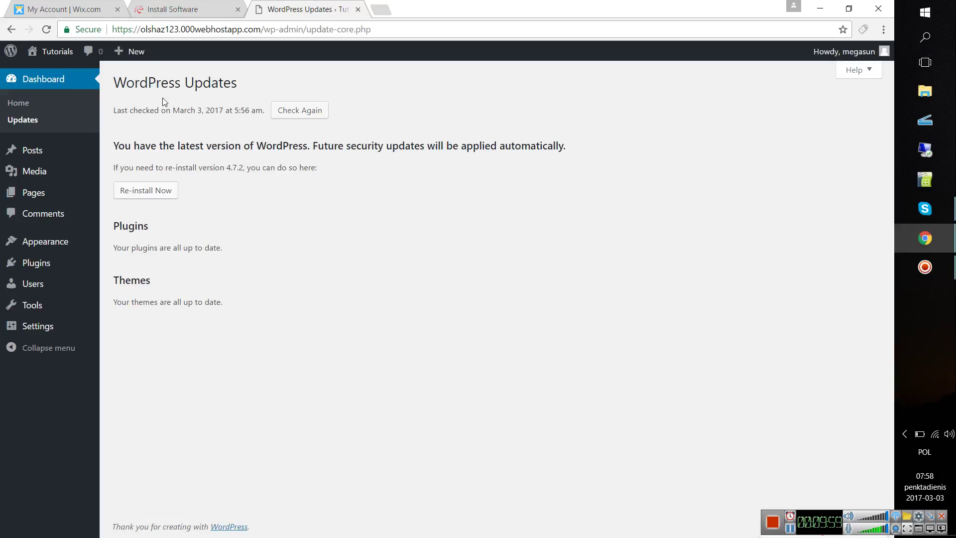
mouse_move(32, 156)
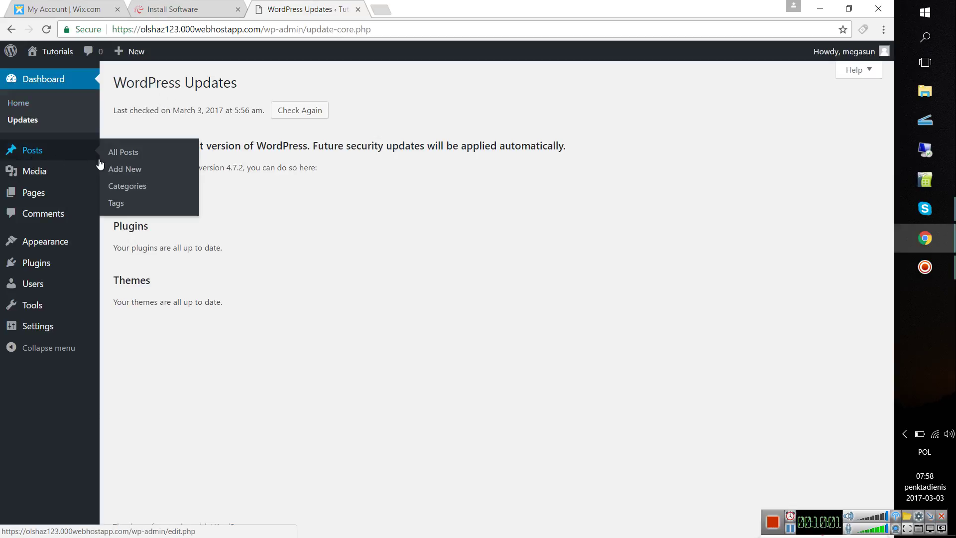
- Write a post titled 'TUTORIALS' with body text 'SDASD' and leave it as a draft for All Posts
click(120, 167)
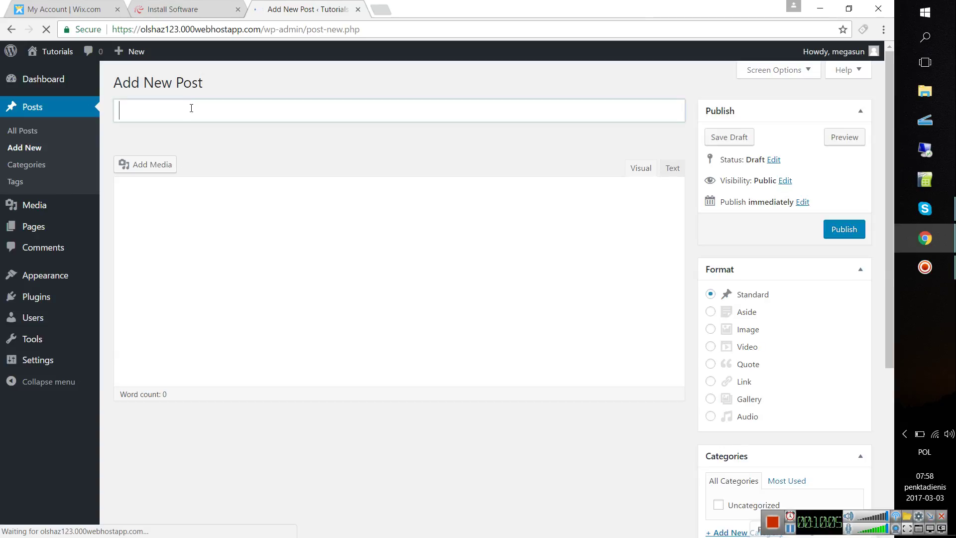
text(TUTORA)
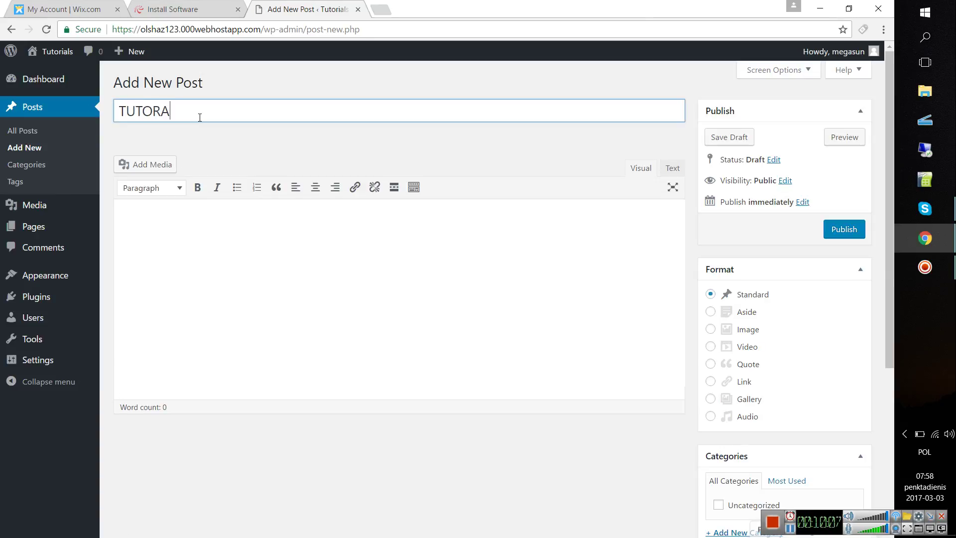
key(BackSpace)
text(IALS)
key(Tab)
text(SDASD)
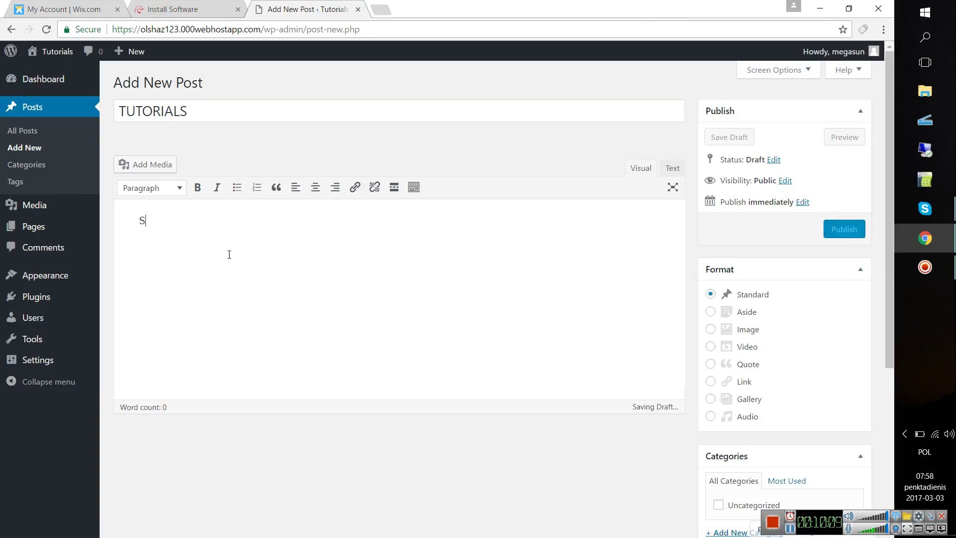
click(355, 188)
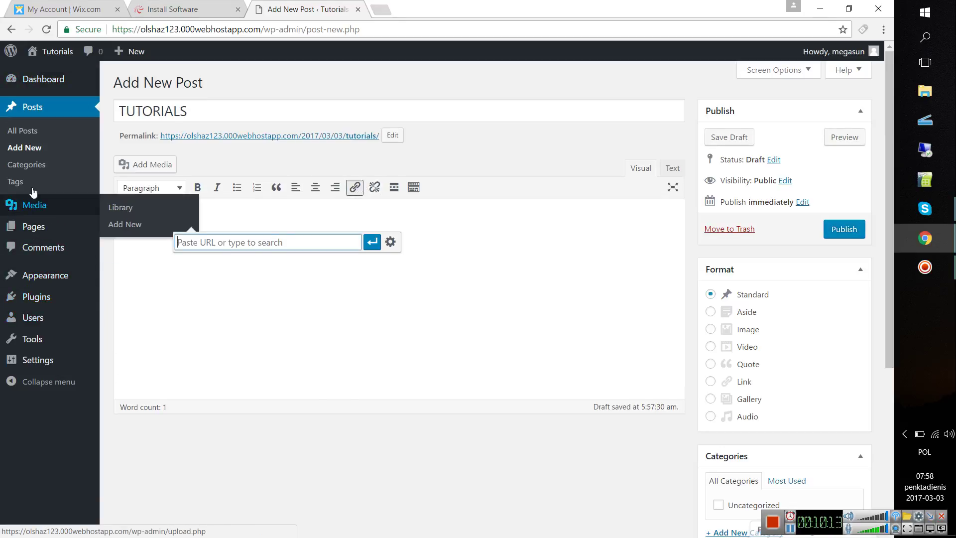
click(35, 134)
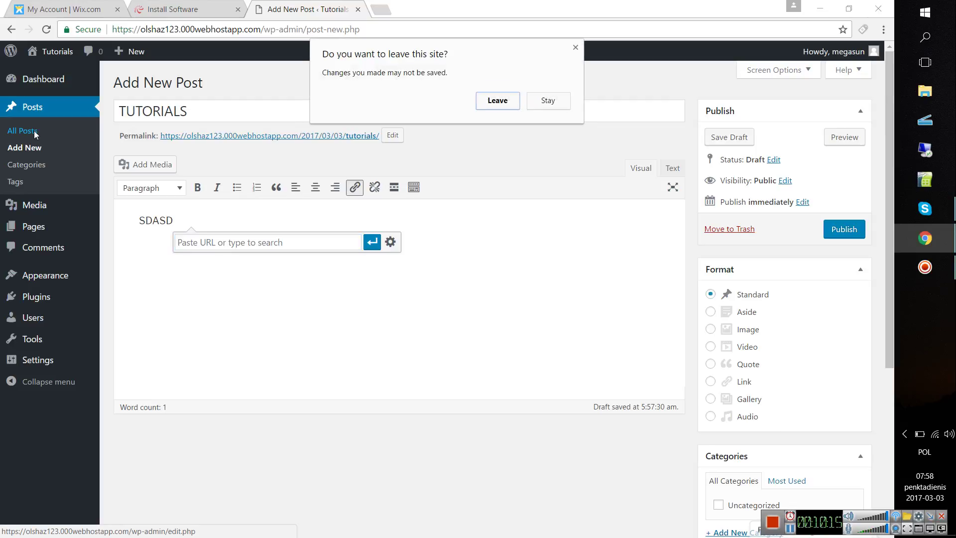
click(495, 100)
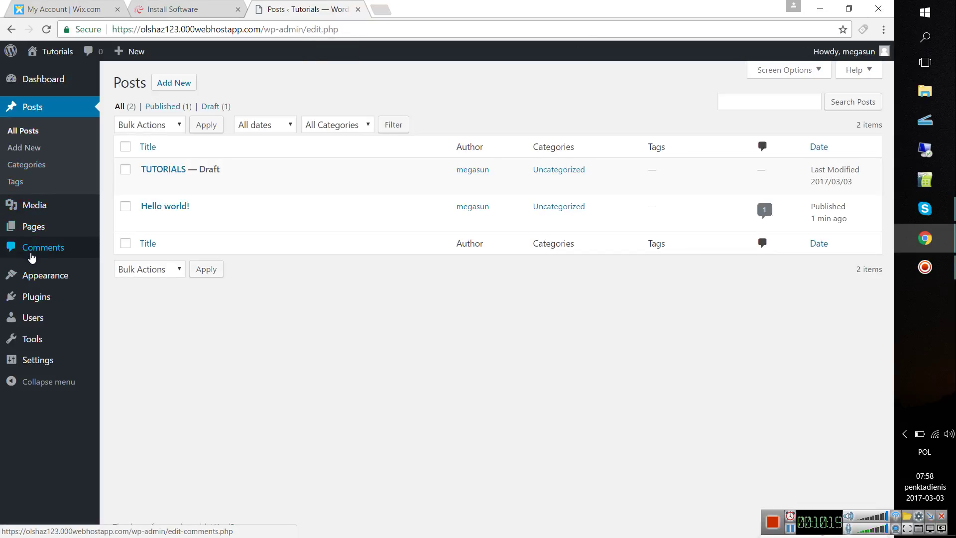
- Look through Pages, Themes, Widgets and the Customizer, then open Appearance > Editor
mouse_move(31, 210)
click(34, 226)
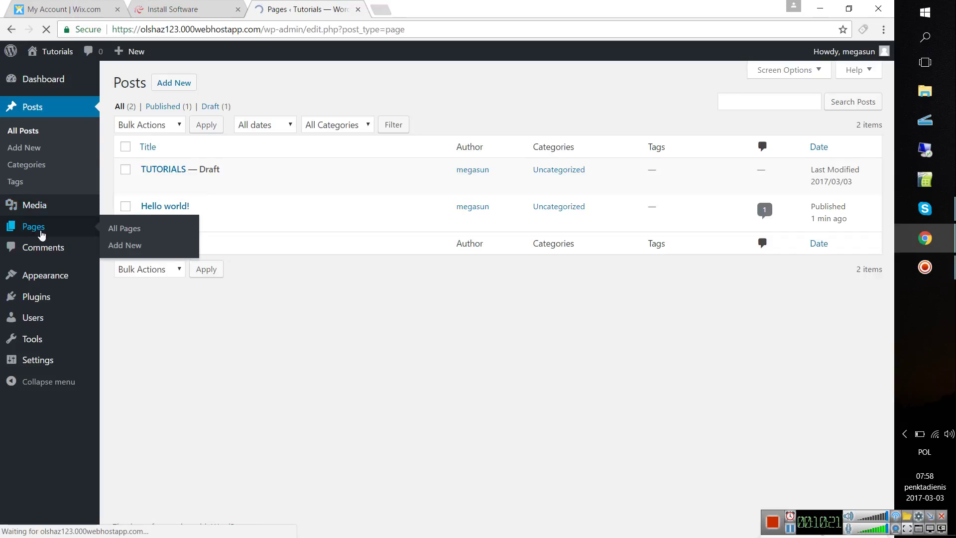
click(177, 84)
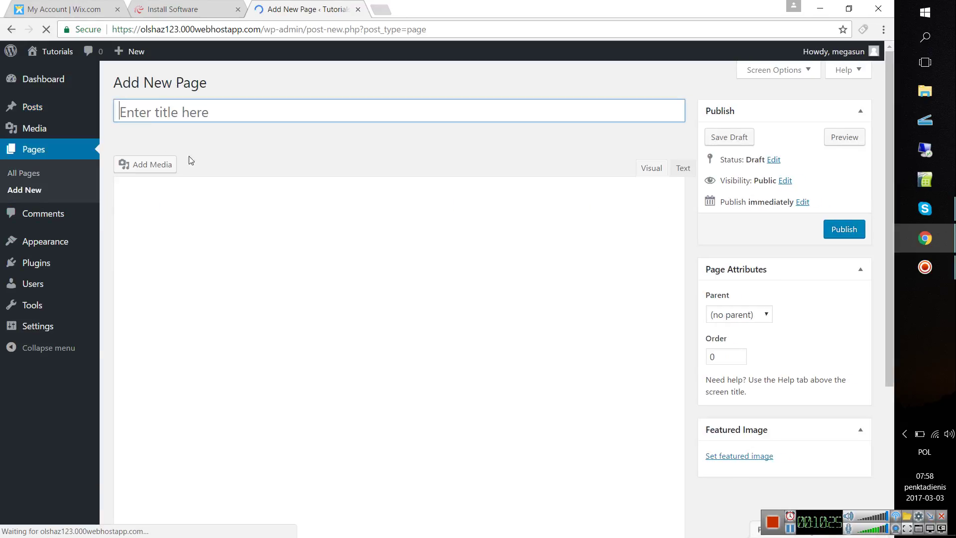
click(28, 242)
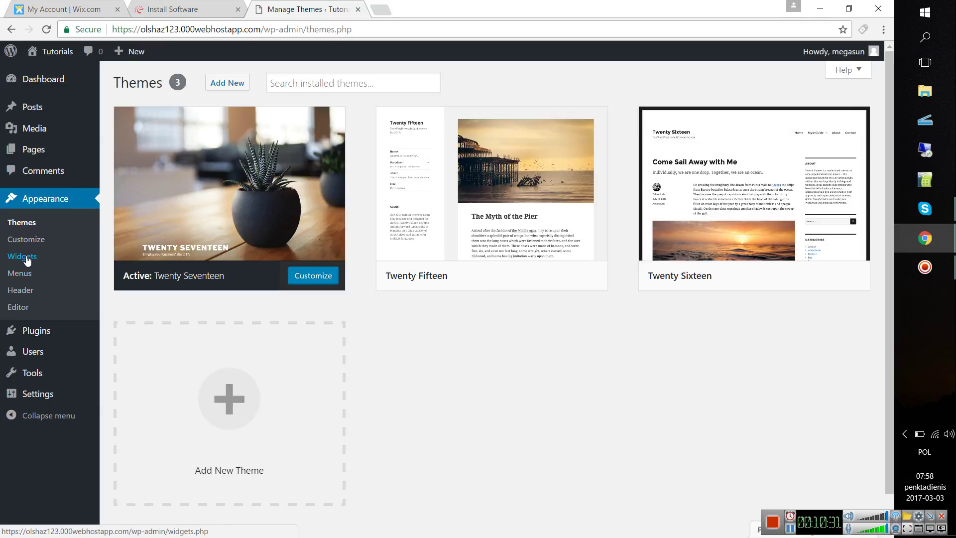
click(26, 255)
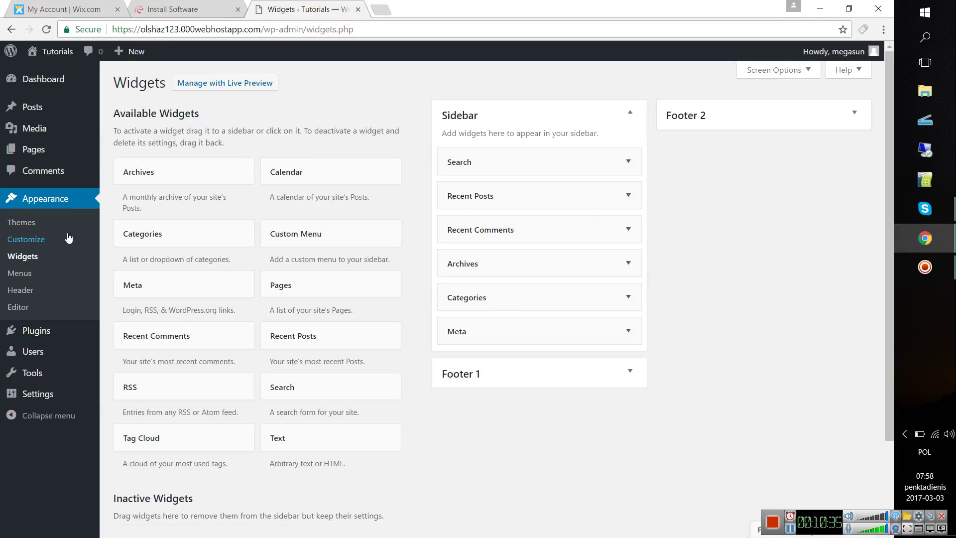
click(234, 81)
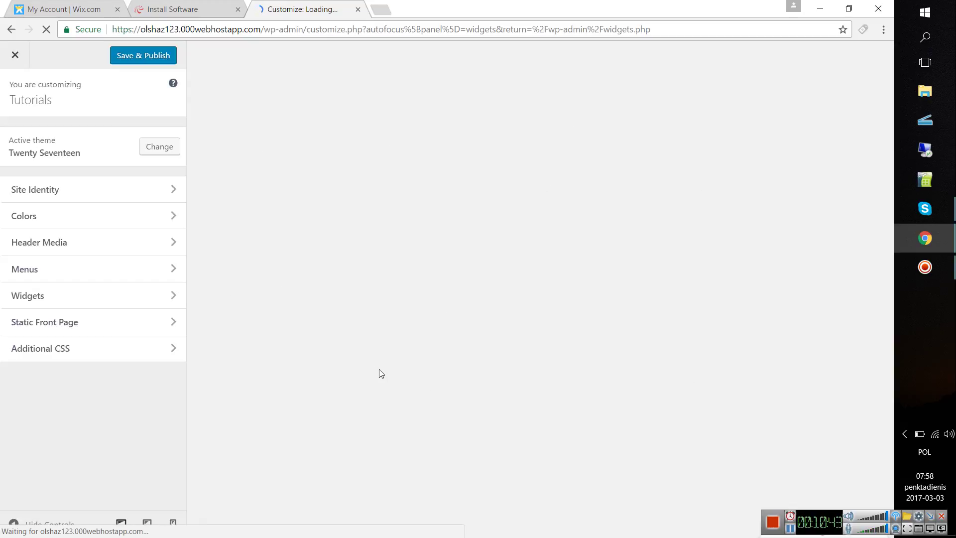
click(11, 29)
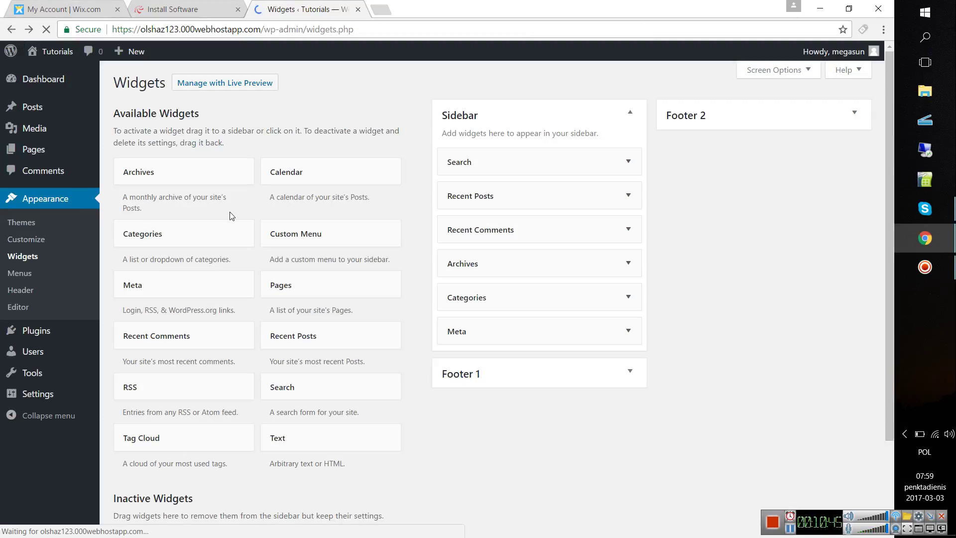
click(36, 309)
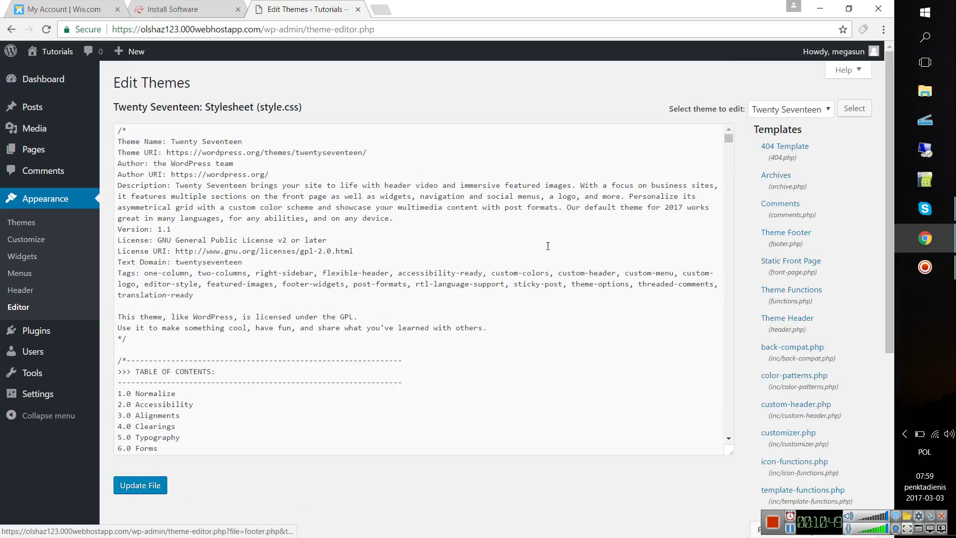
- Open the Theme Header (header.php) template and scroll through its code
click(794, 316)
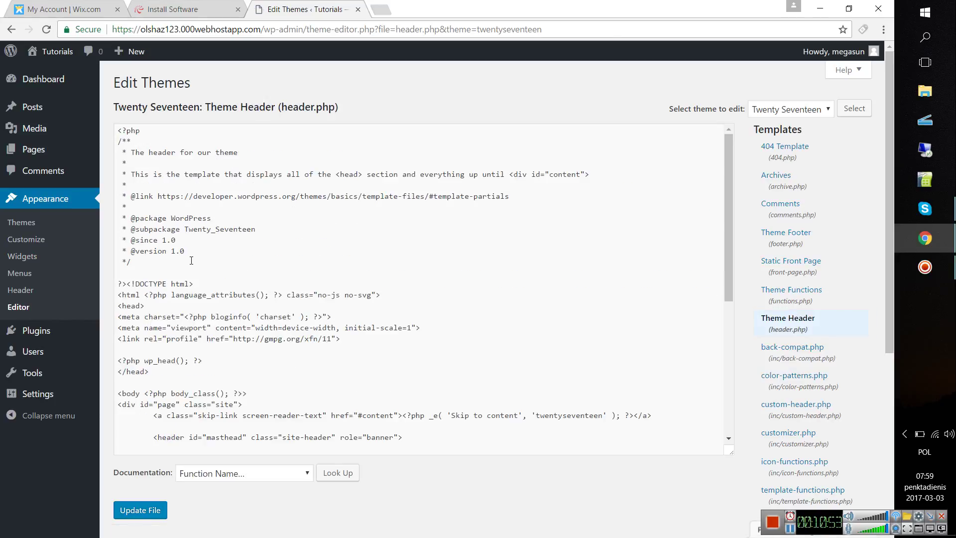
click(339, 229)
scroll(339, 230, down, 5)
scroll(285, 273, down, 1)
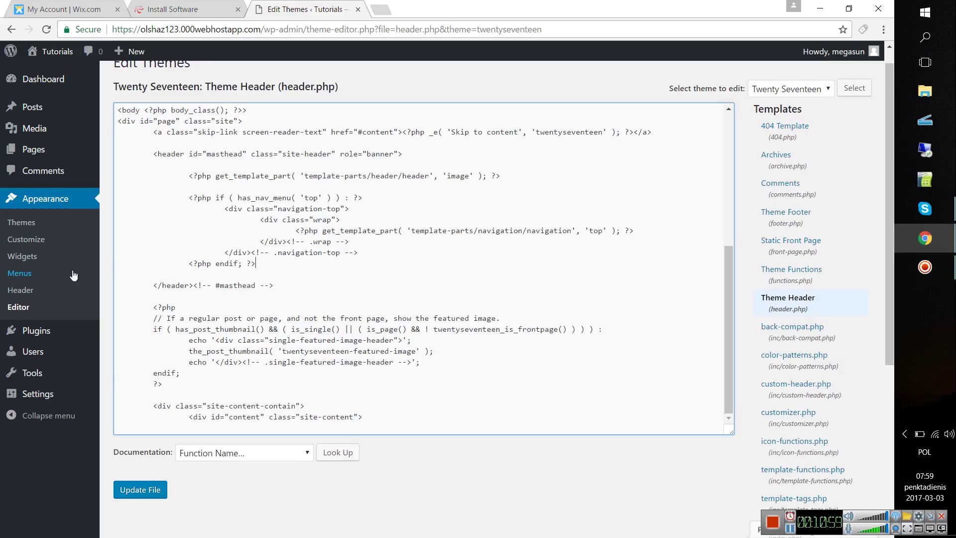
mouse_move(47, 333)
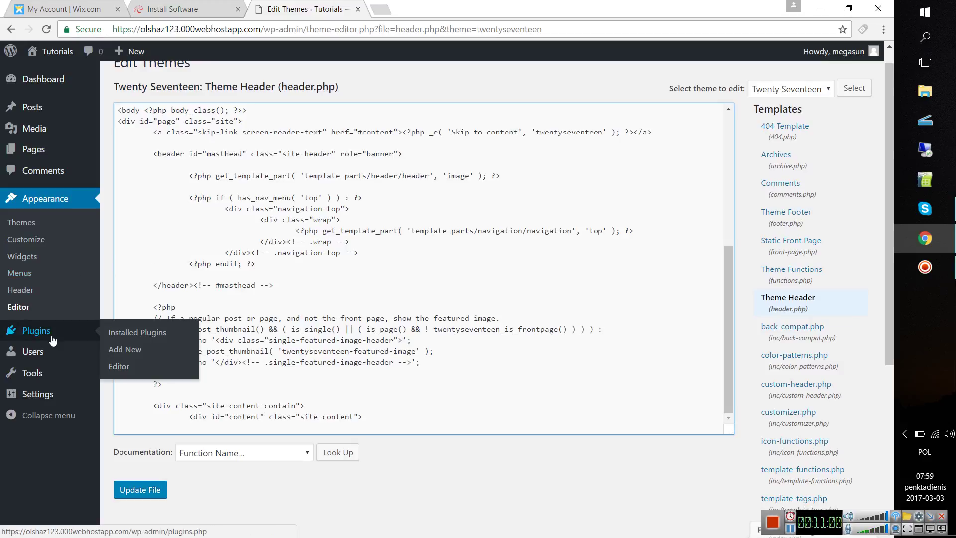
- Change the browser address to the site's wp-admin/.php and load it
click(206, 30)
text(.php)
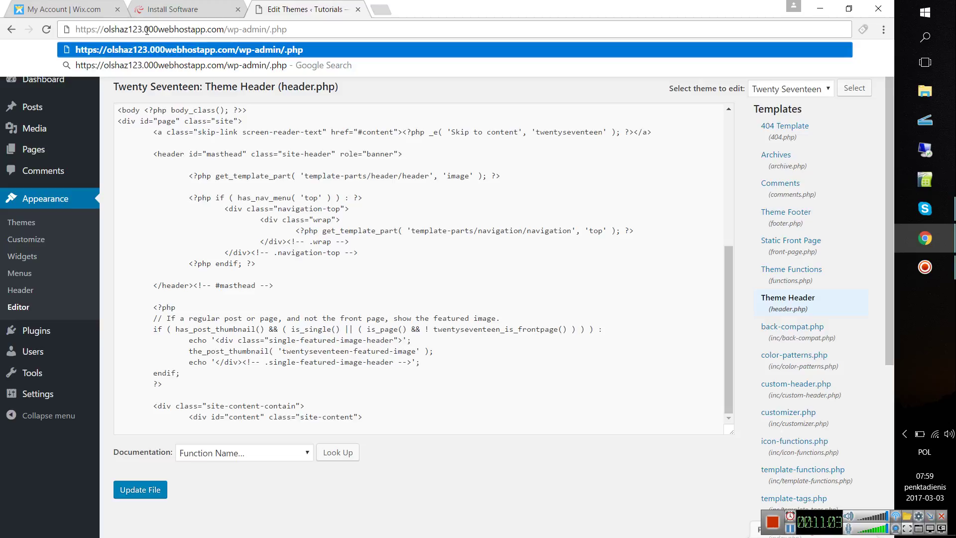
drag(104, 28, 142, 30)
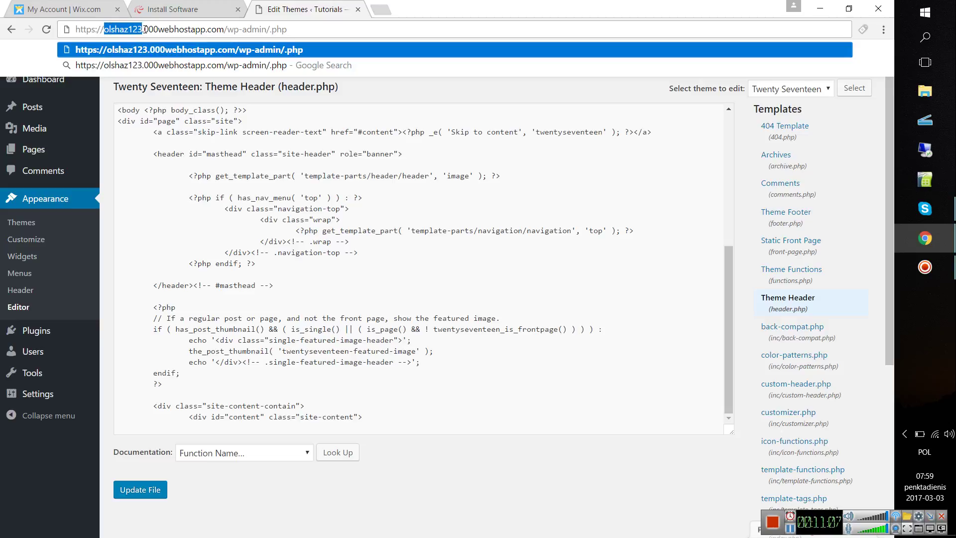
click(144, 29)
drag(145, 29, 202, 28)
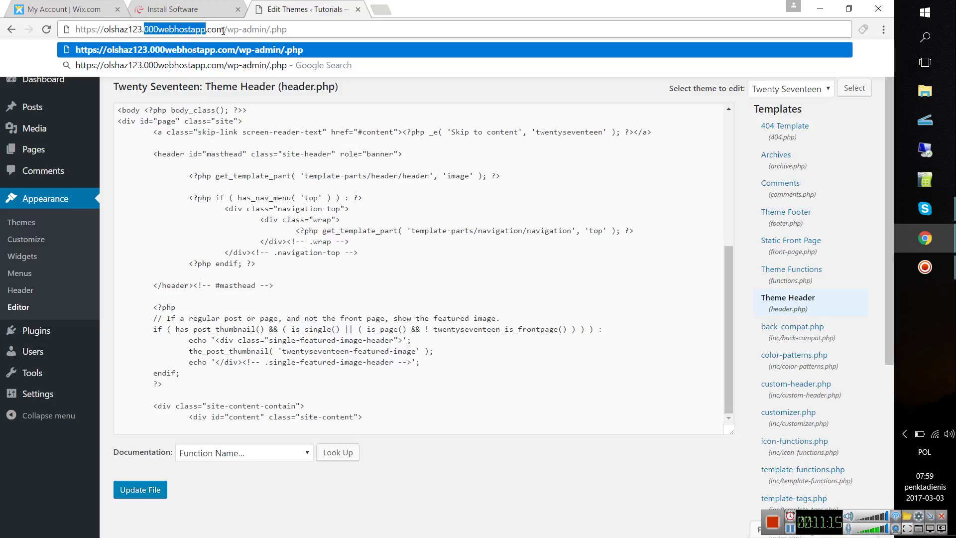
drag(226, 30, 265, 31)
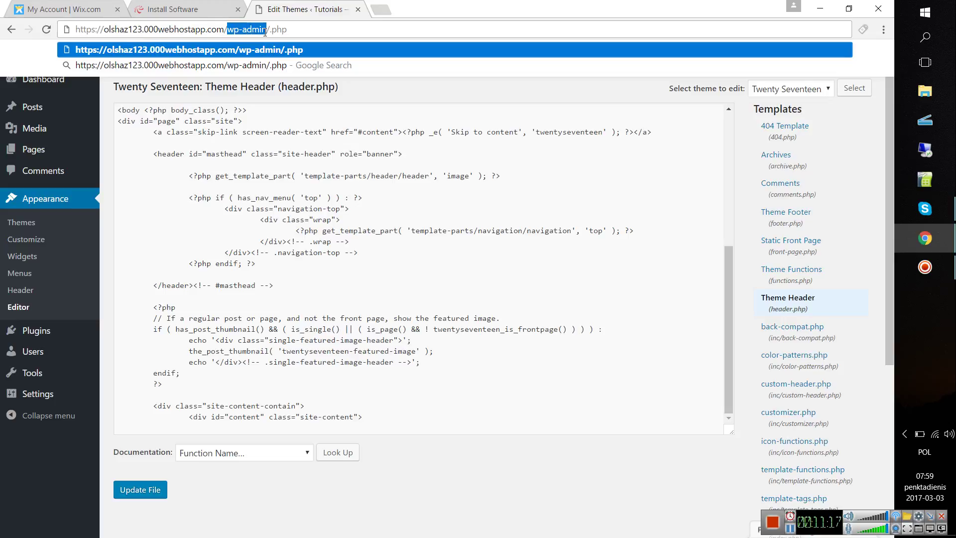
click(250, 31)
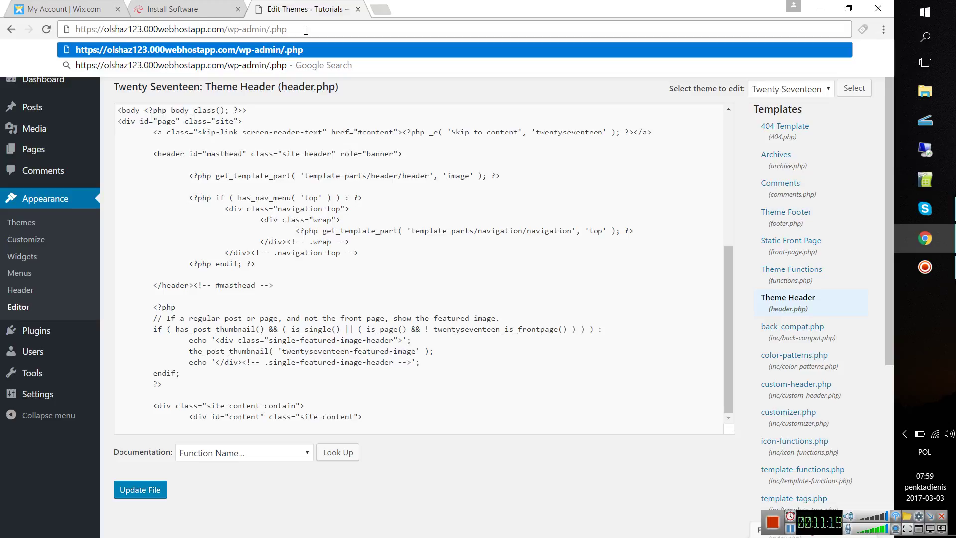
key(Return)
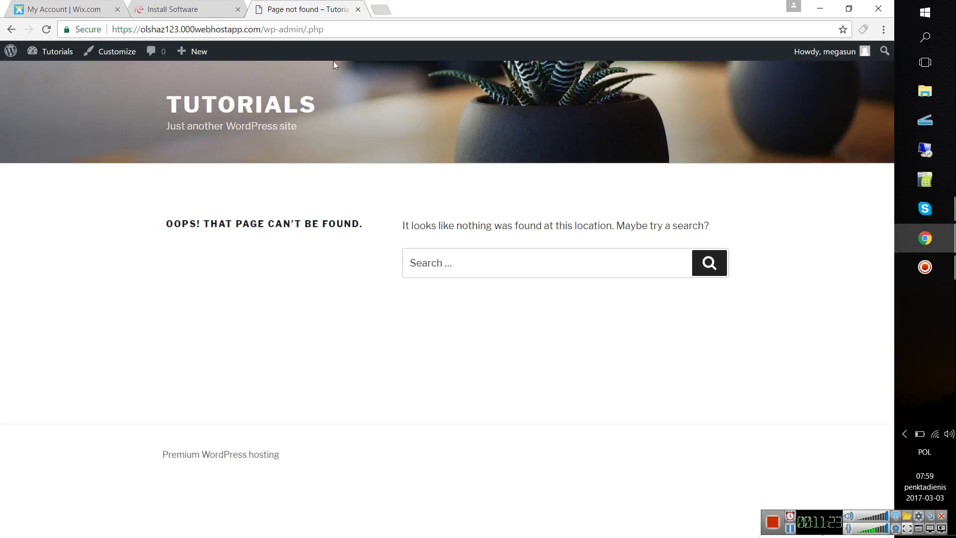
- Log out of the WordPress admin and try loading the wp-admin/.php address
click(836, 55)
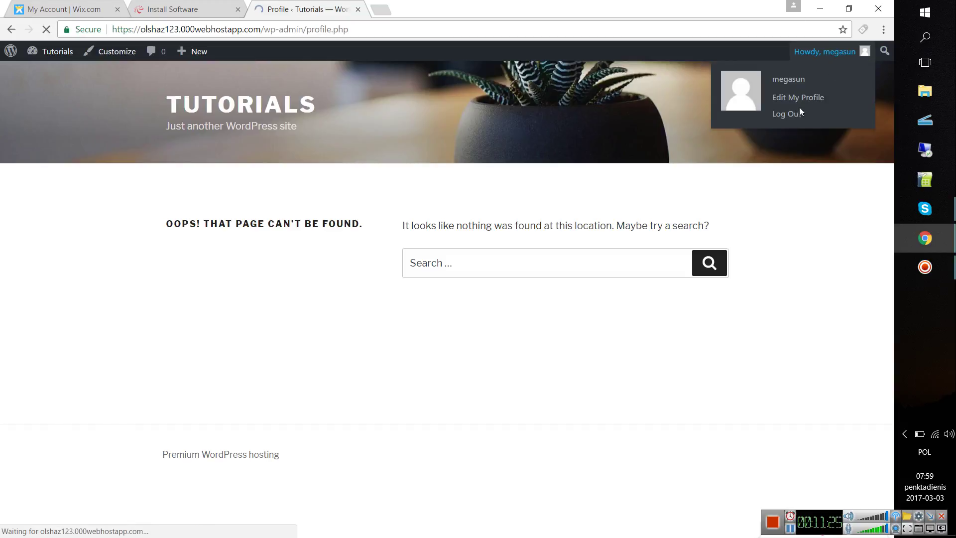
mouse_move(842, 52)
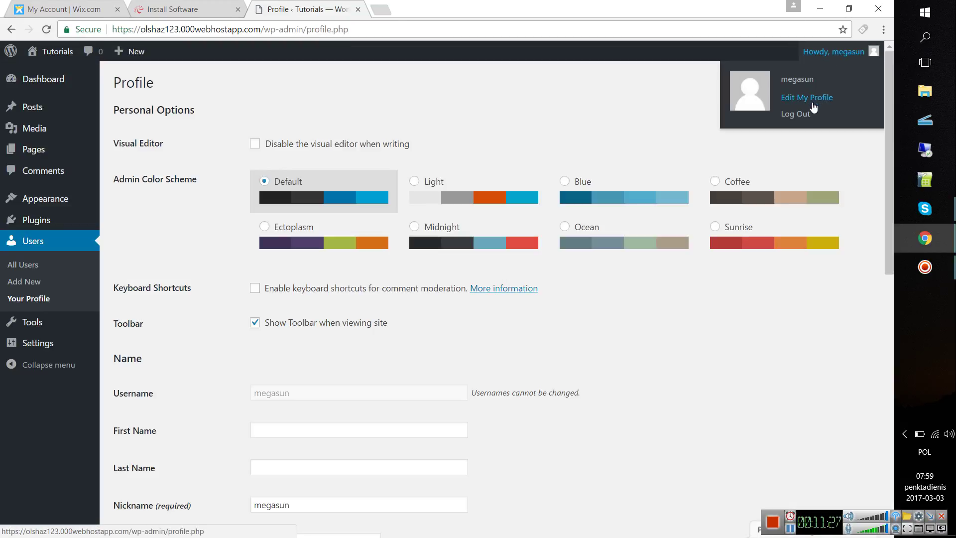
click(802, 114)
click(366, 34)
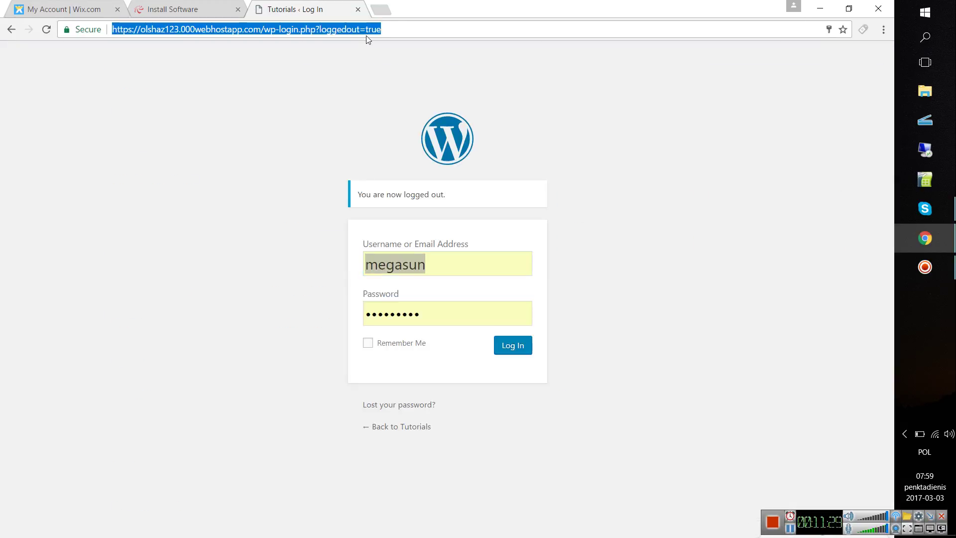
text(https://olshaz123.000webhostapp.com/wp-admin/.php)
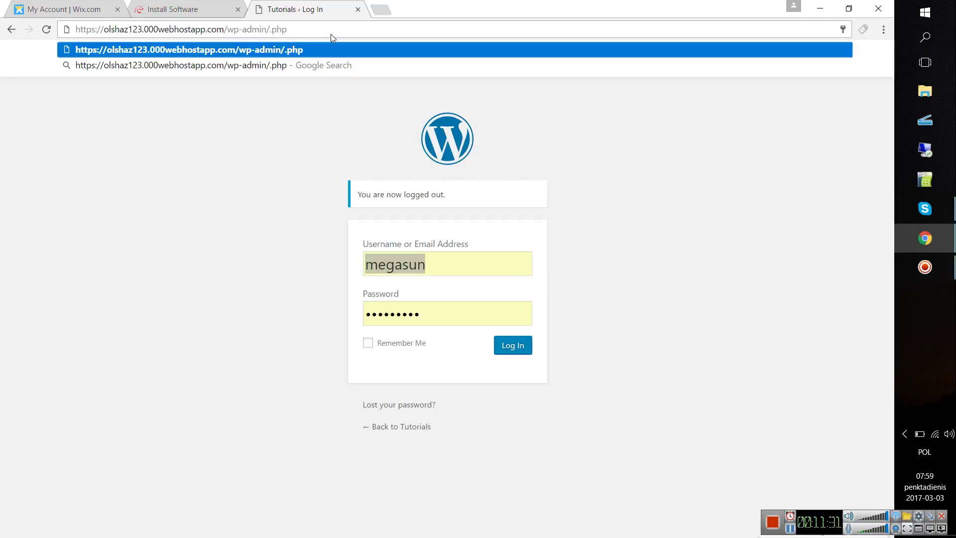
key(Return)
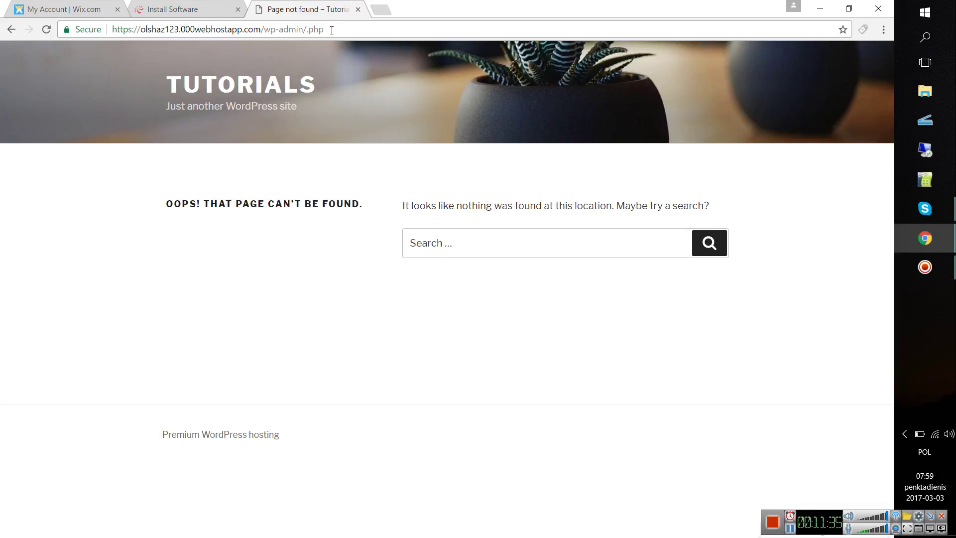
- Remove the slash to try the wp-admin.php address instead
click(329, 30)
click(305, 30)
key(BackSpace)
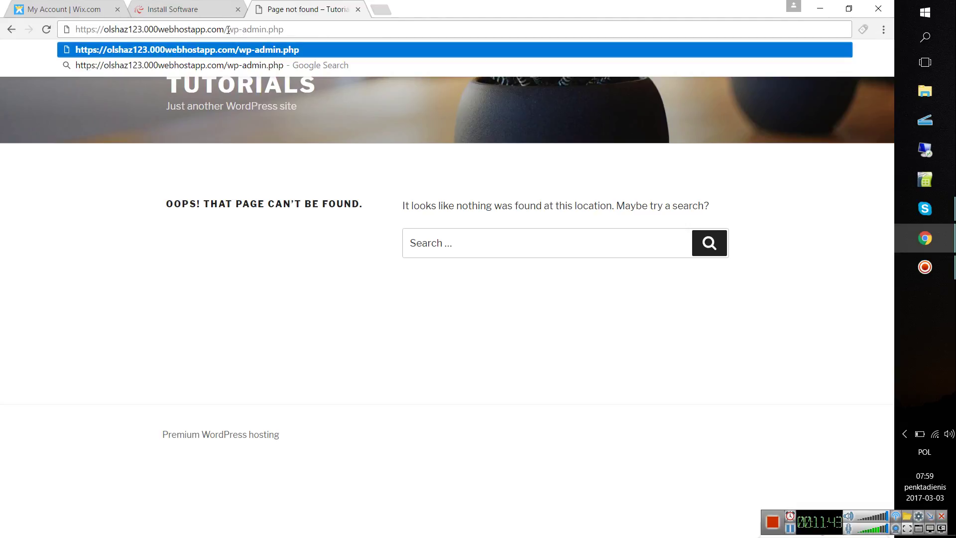
drag(228, 30, 281, 31)
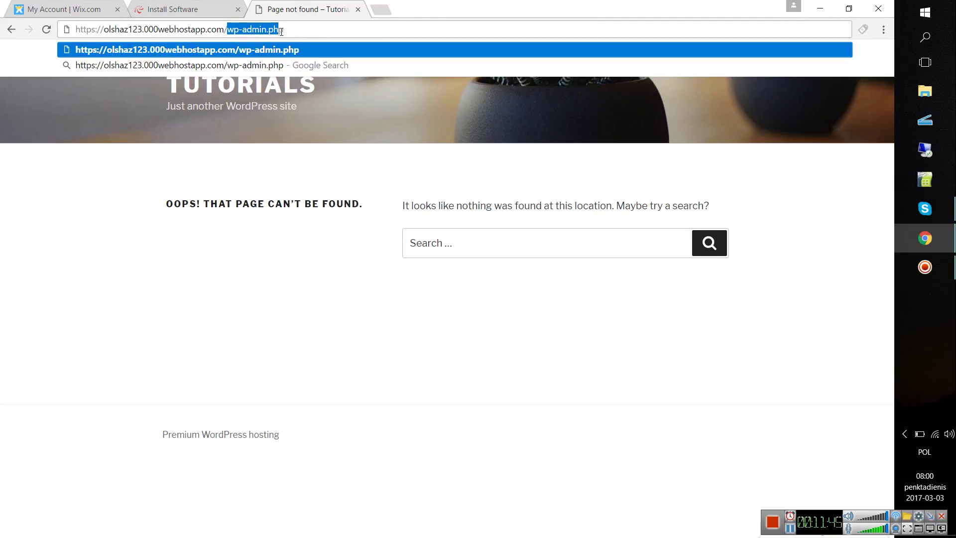
key(Return)
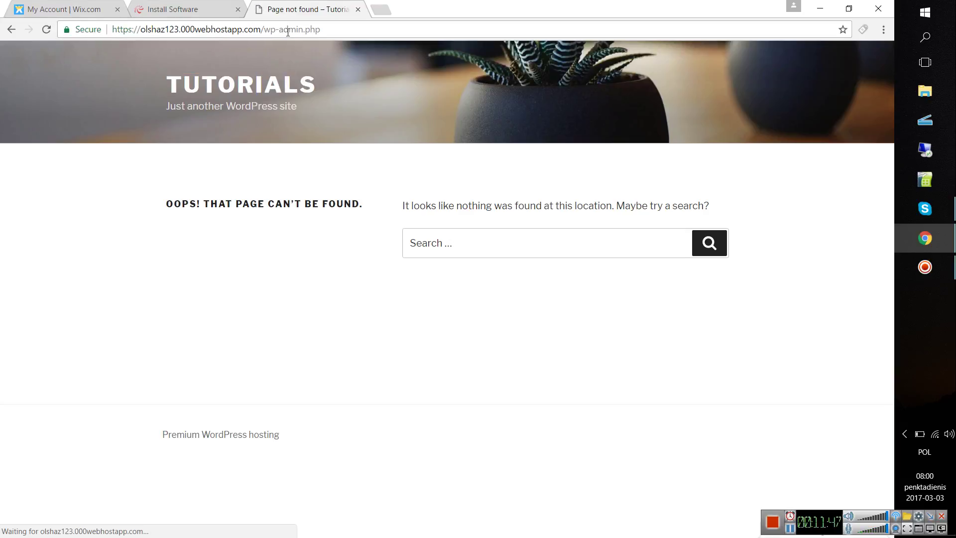
- Change the address to wp-login.php and open the login page
click(288, 32)
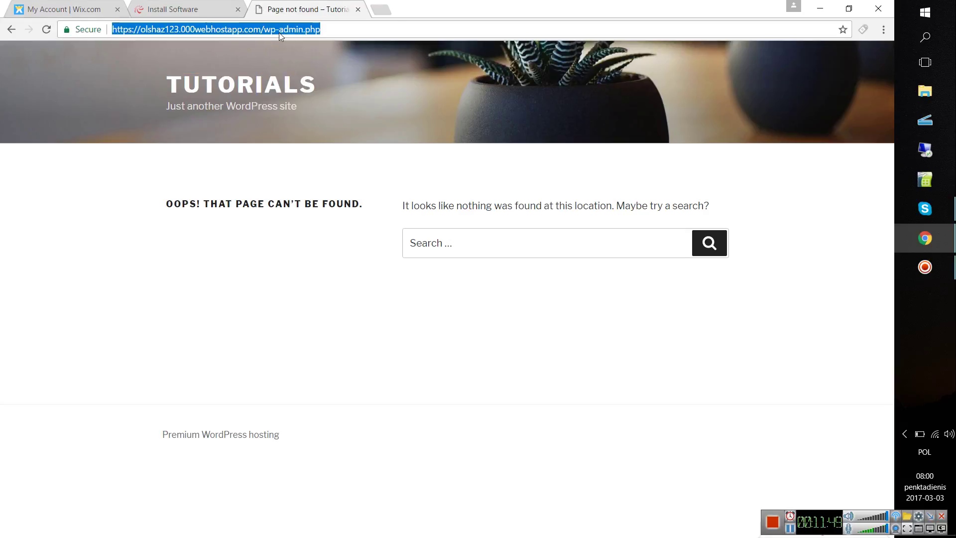
click(279, 31)
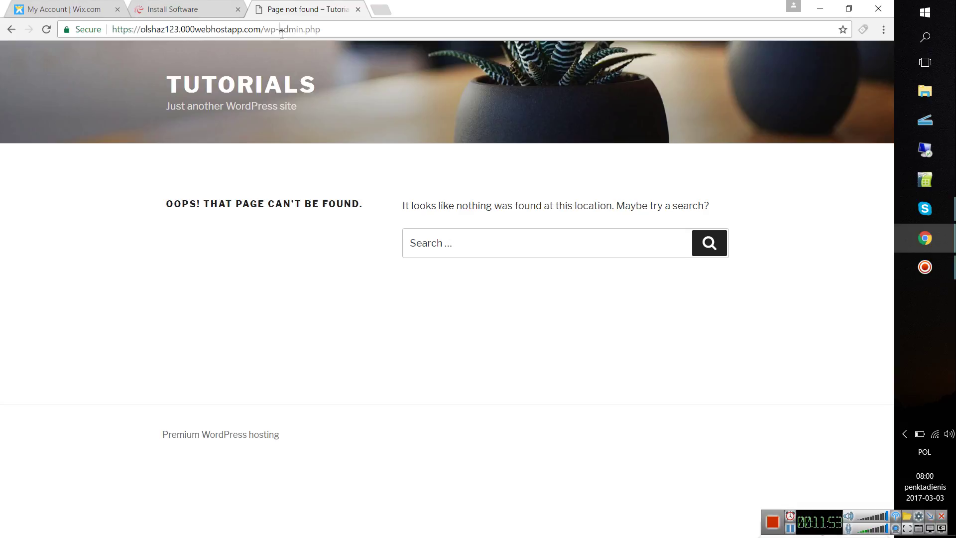
key(BackSpace)
key(BackSpace)
key(BackSpace)
key(BackSpace)
key(BackSpace)
key(BackSpace)
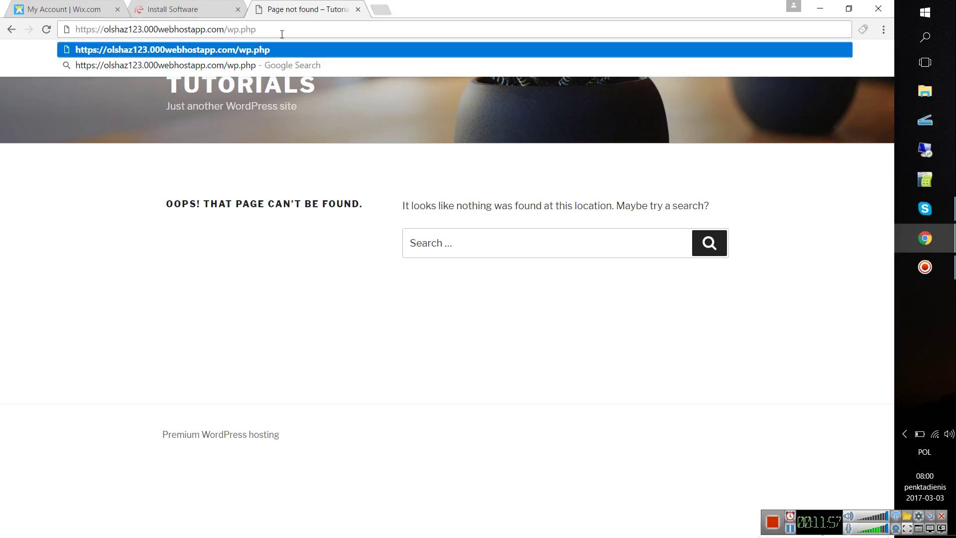
text(-login)
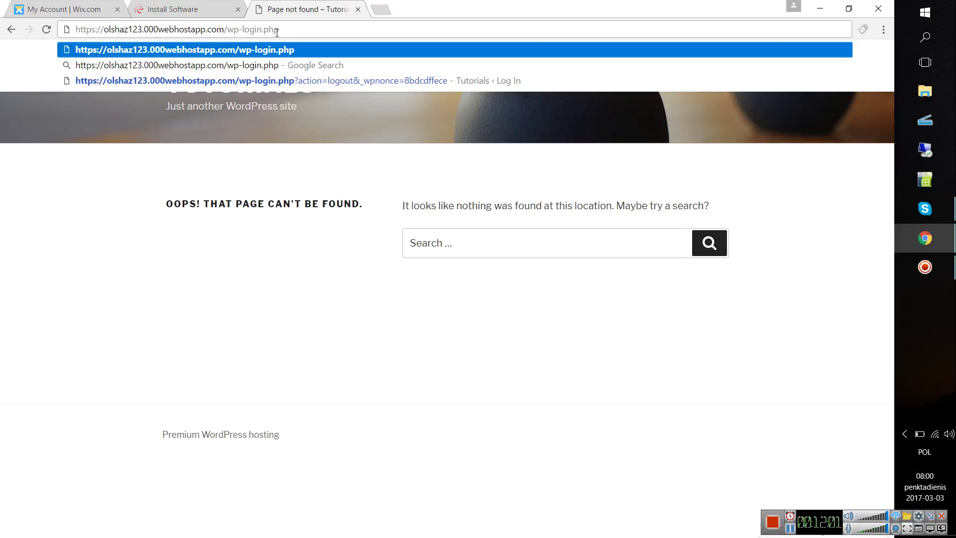
key(ctrl+a)
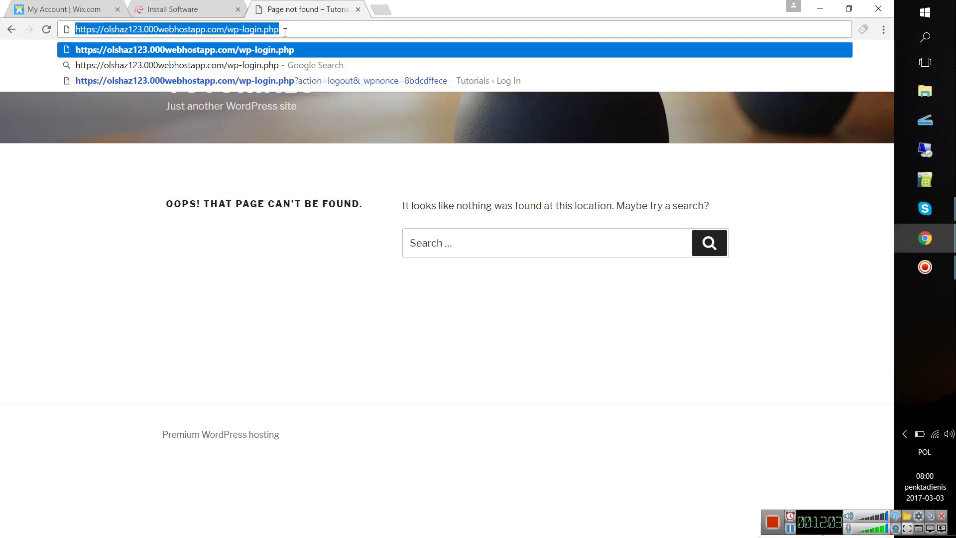
key(Return)
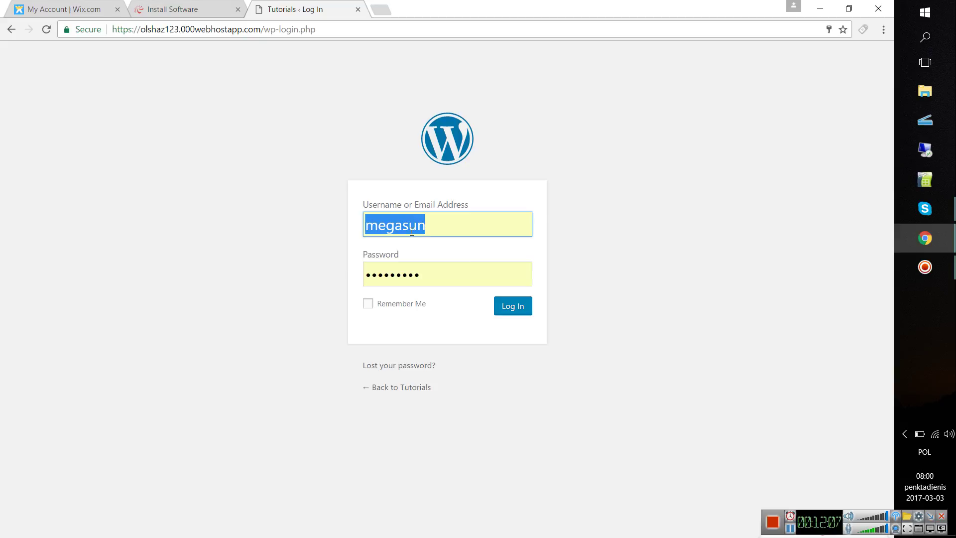
- Log back in to the Tutorials WordPress site at wp-login.php using the saved credentials
click(167, 35)
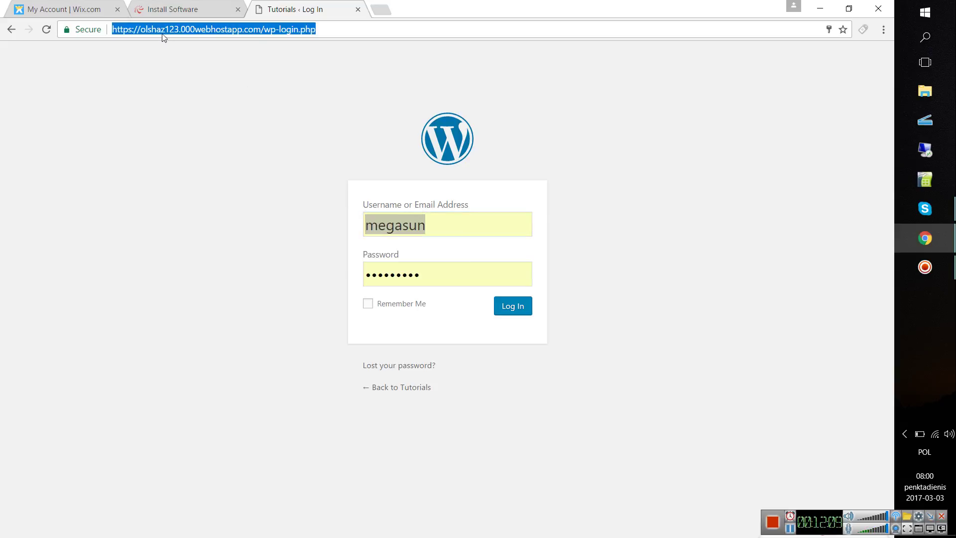
click(517, 323)
click(516, 311)
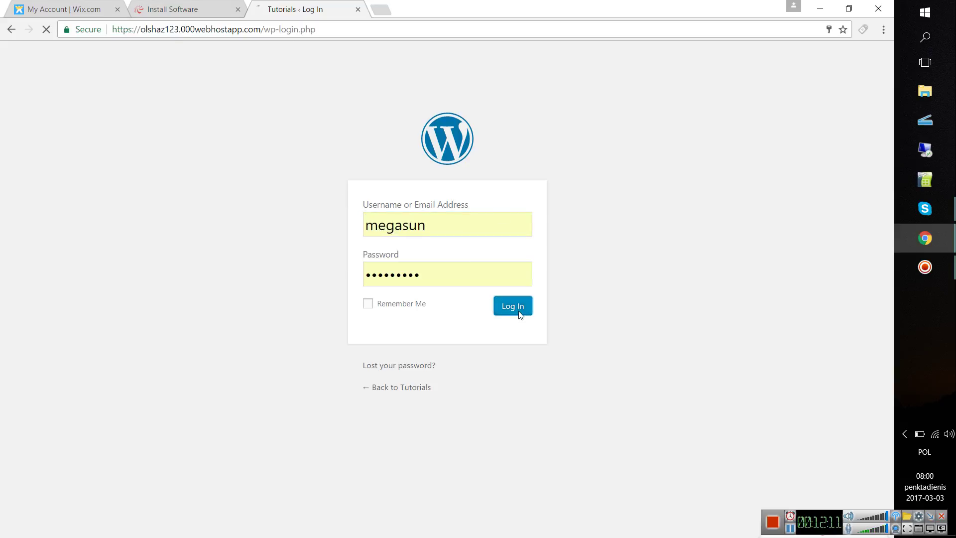